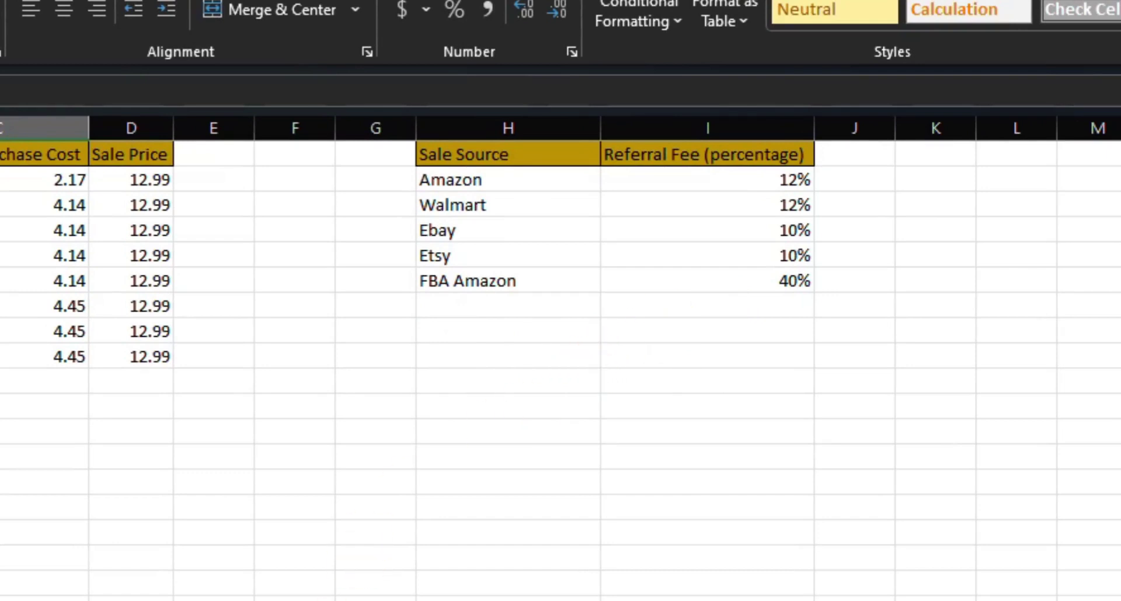
Look through the Sale Data, Inventory, Purchases and Products sheets, ending on the Purchases sheet
click(225, 579)
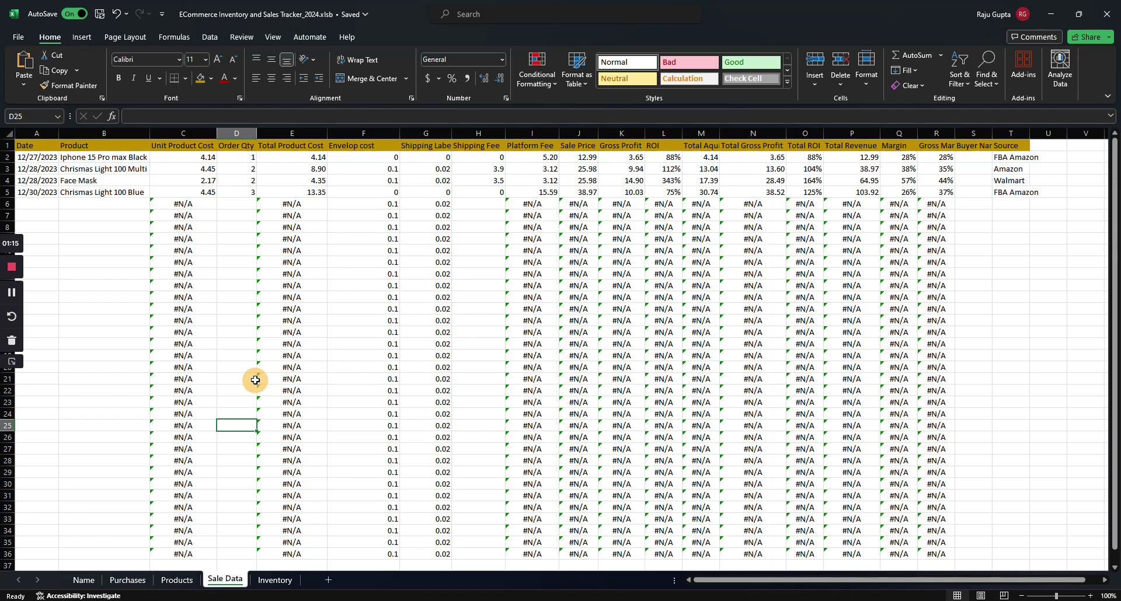
click(275, 579)
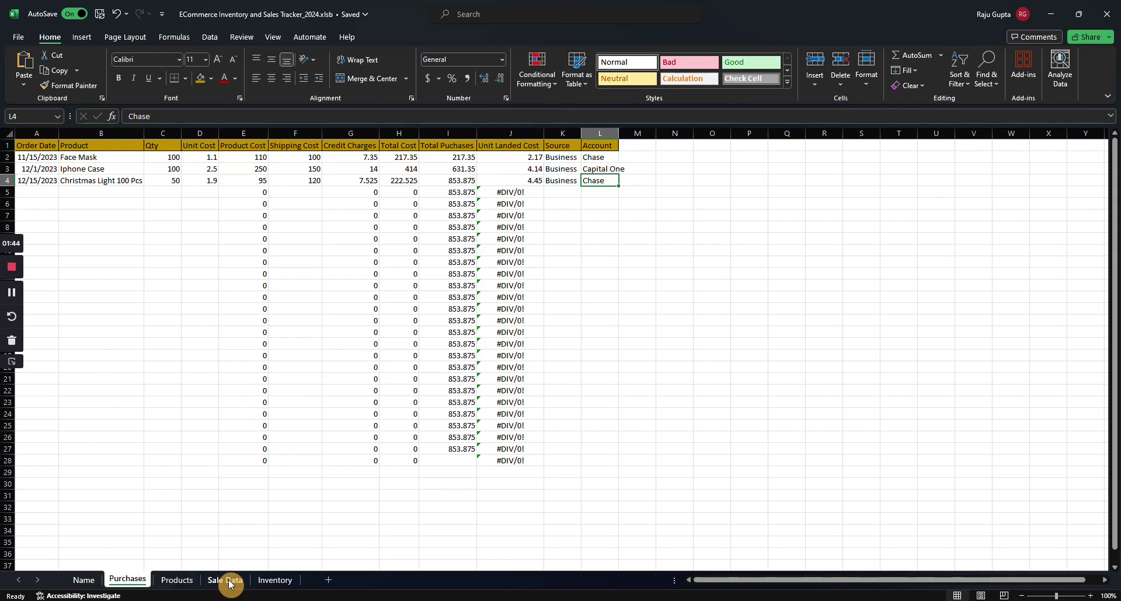
click(130, 583)
click(174, 581)
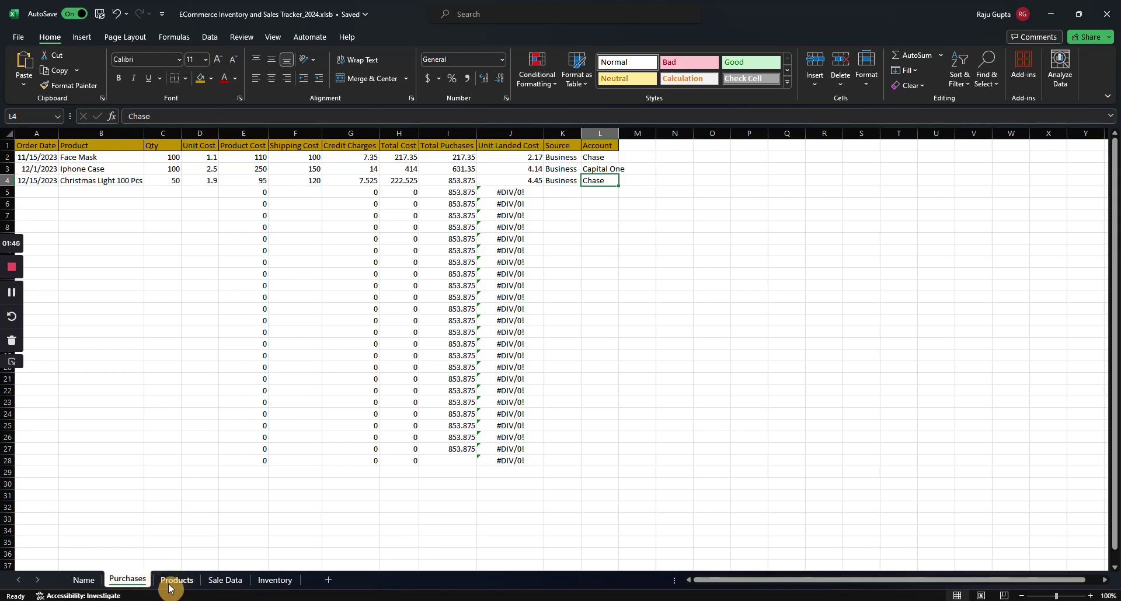
click(225, 581)
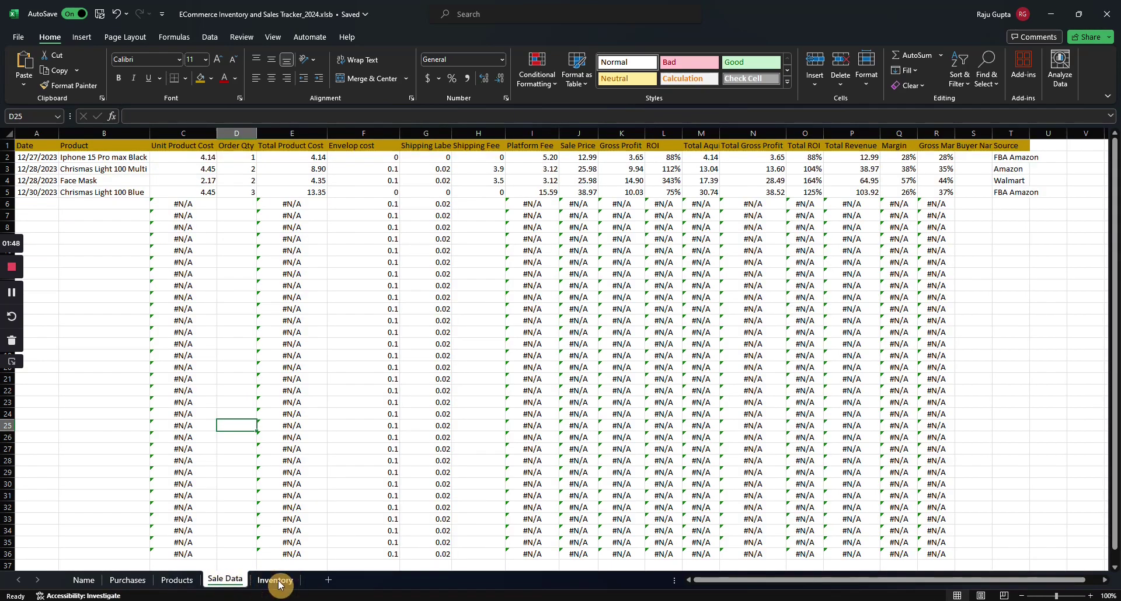
click(276, 581)
click(125, 580)
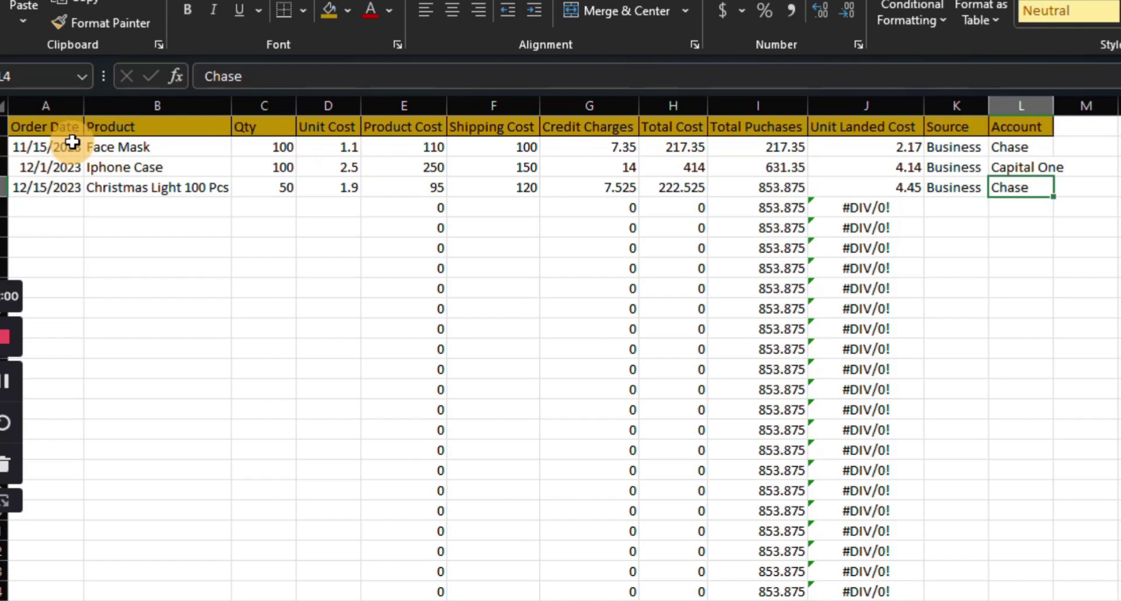
Review the Purchases sheet's column headings one by one, from Product through Account
click(154, 128)
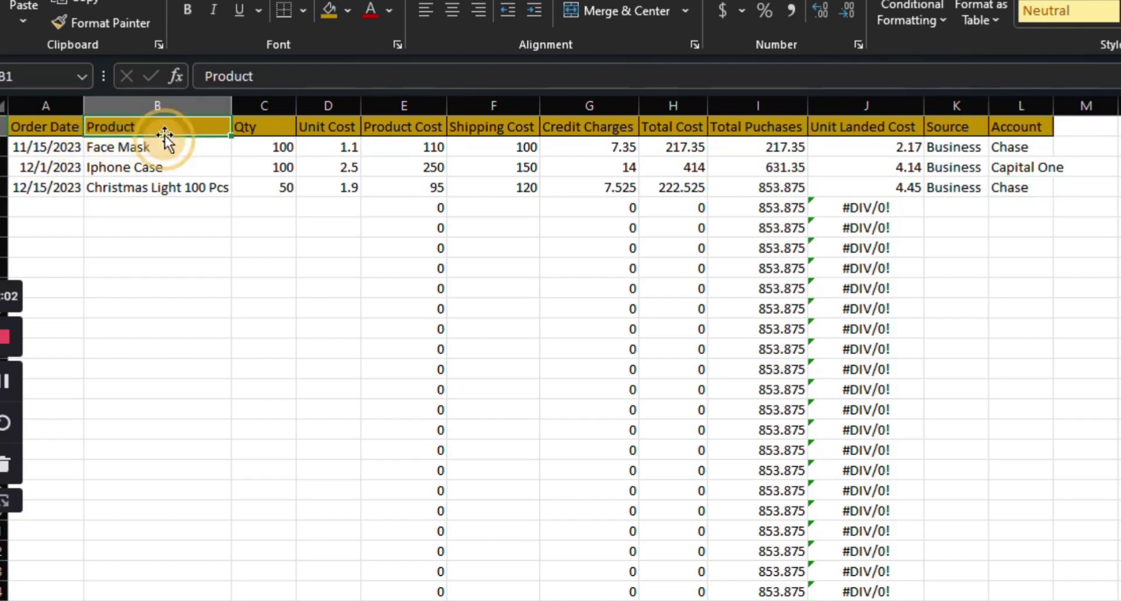
click(259, 131)
click(341, 129)
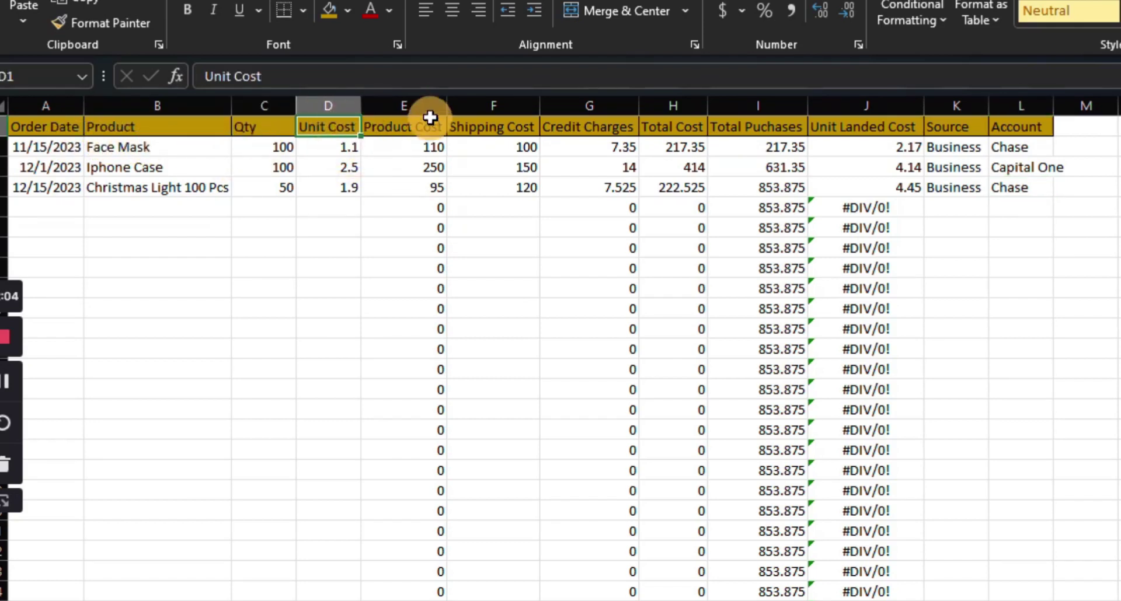
click(430, 126)
click(516, 129)
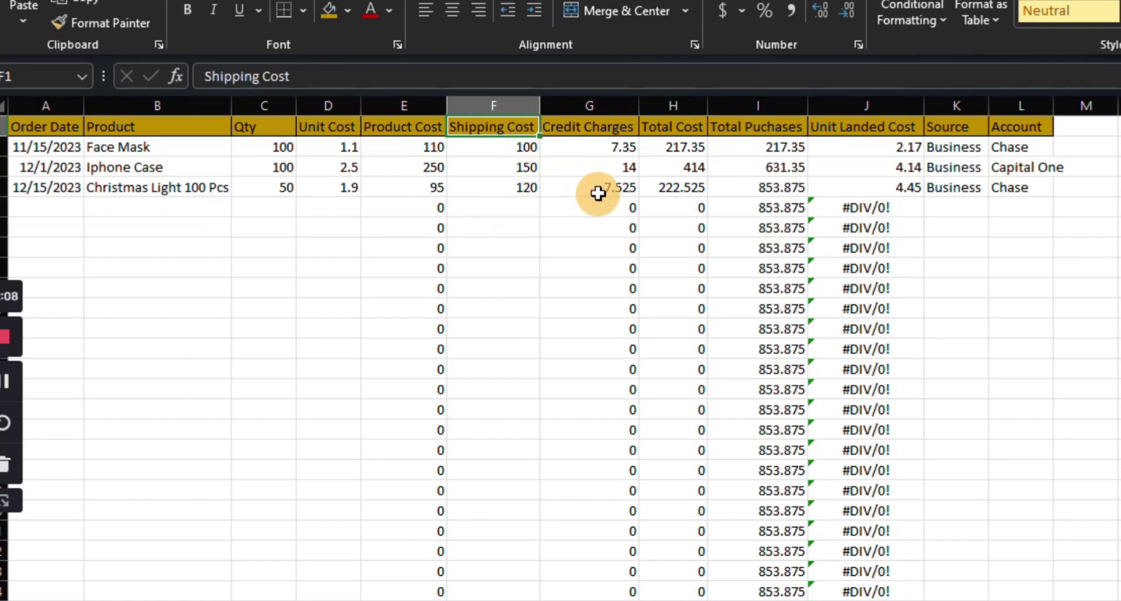
click(592, 126)
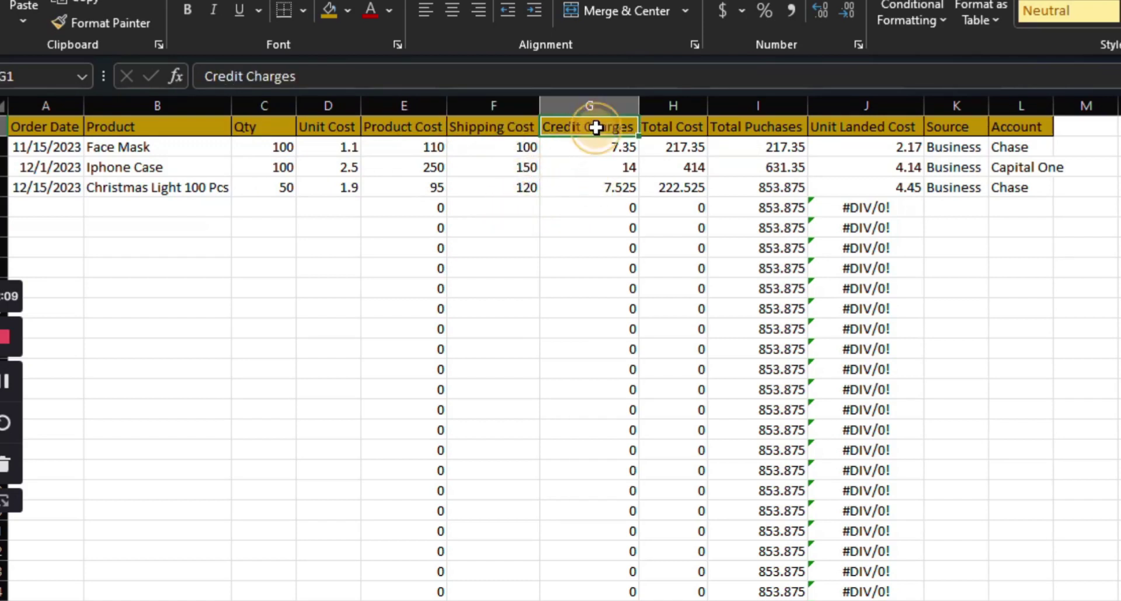
click(680, 127)
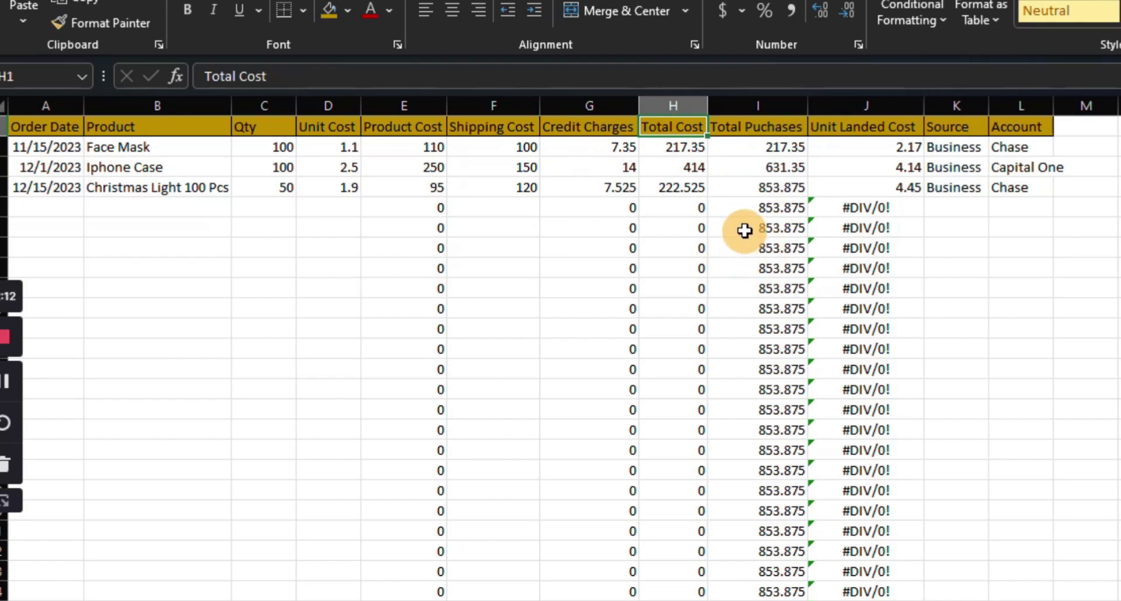
click(766, 129)
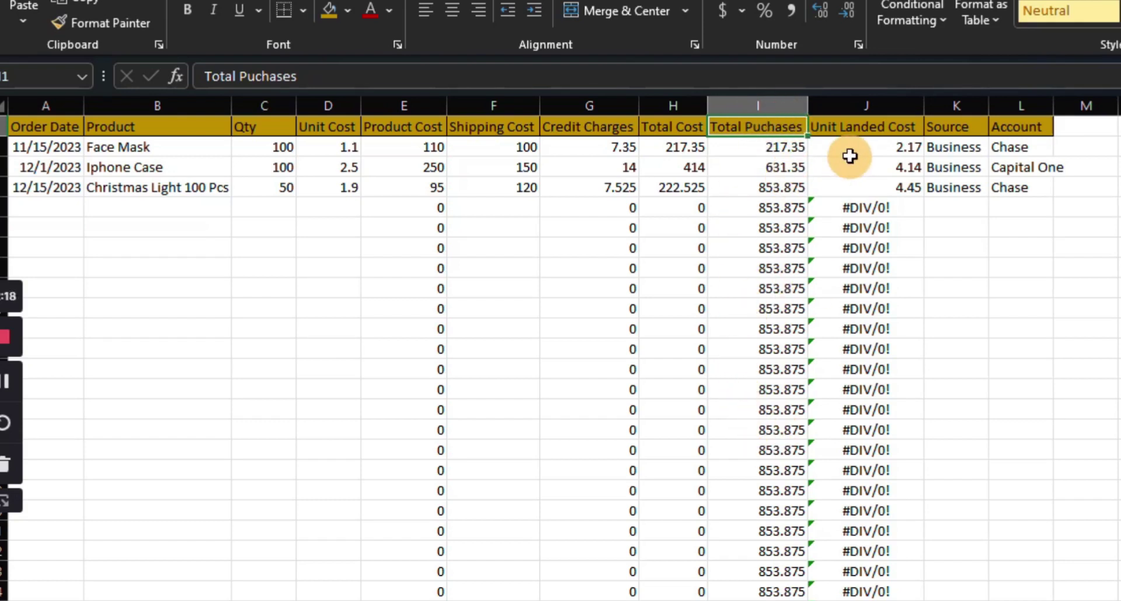
click(870, 131)
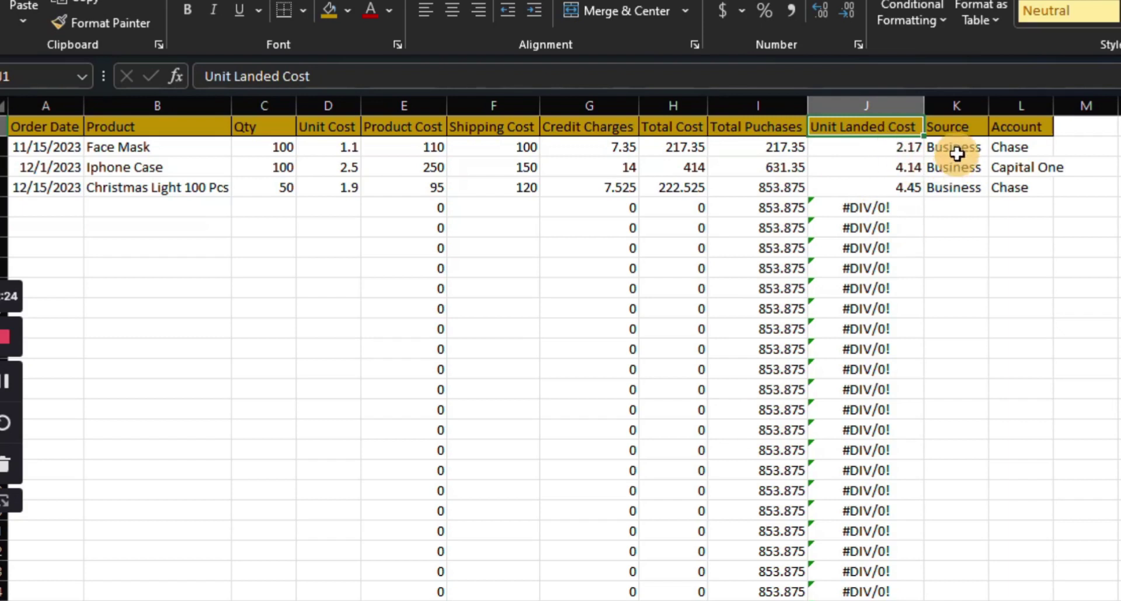
click(961, 132)
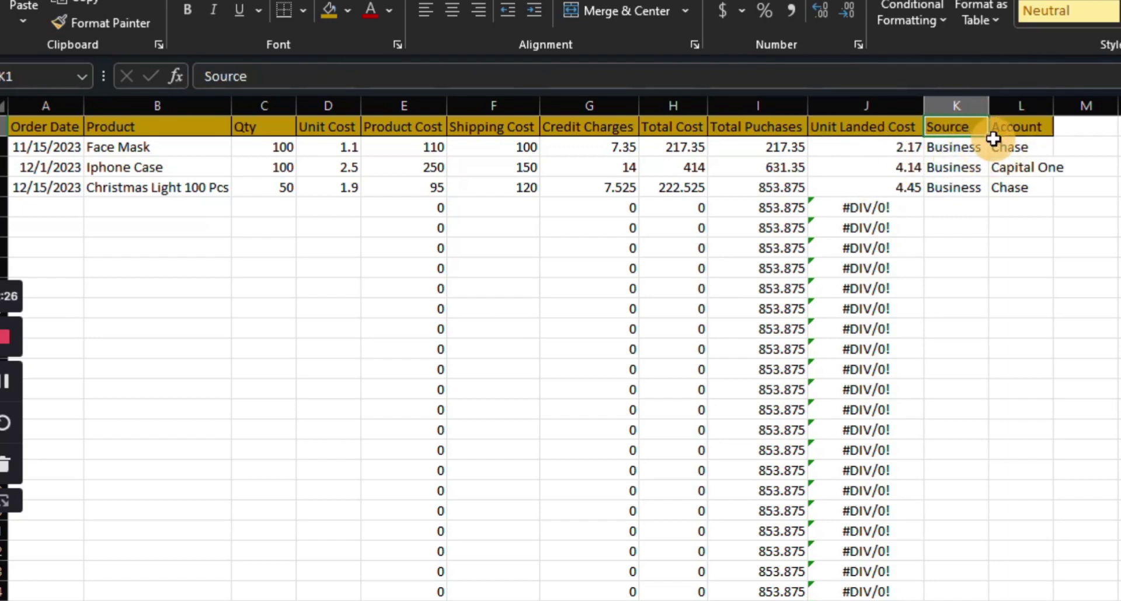
click(1029, 129)
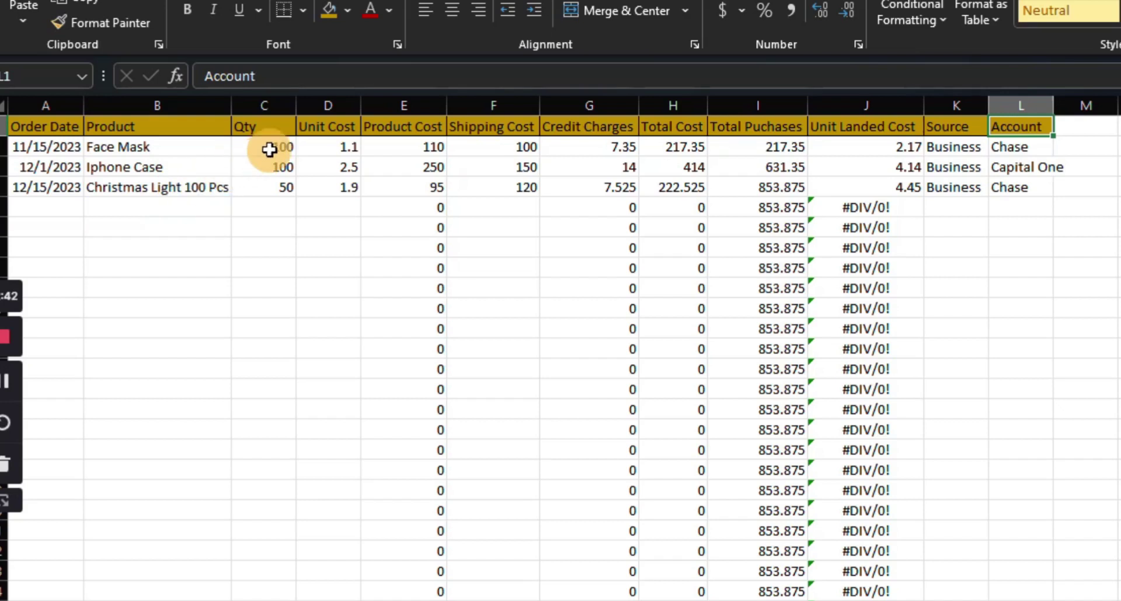
Examine the order date, product, quantity and unit cost cells of the Face Mask purchase in row 2
click(47, 147)
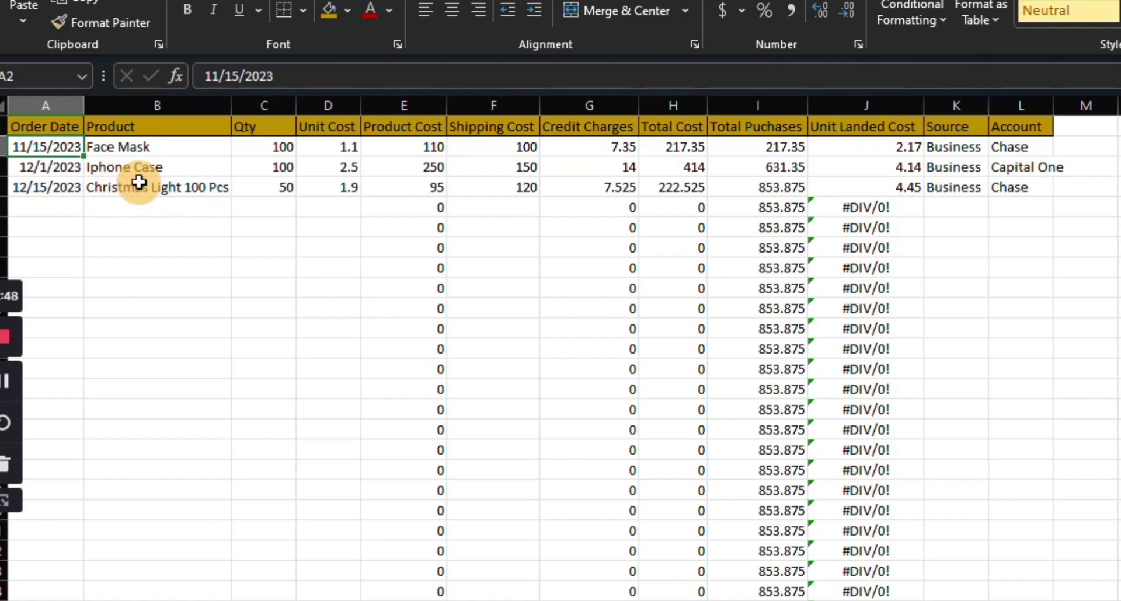
click(193, 154)
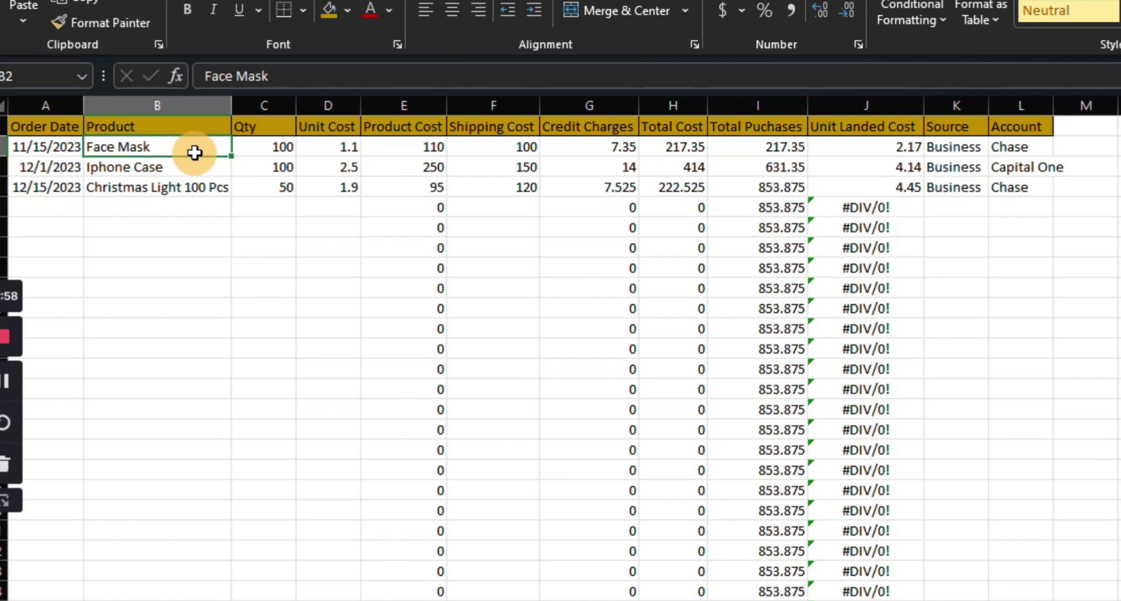
click(265, 152)
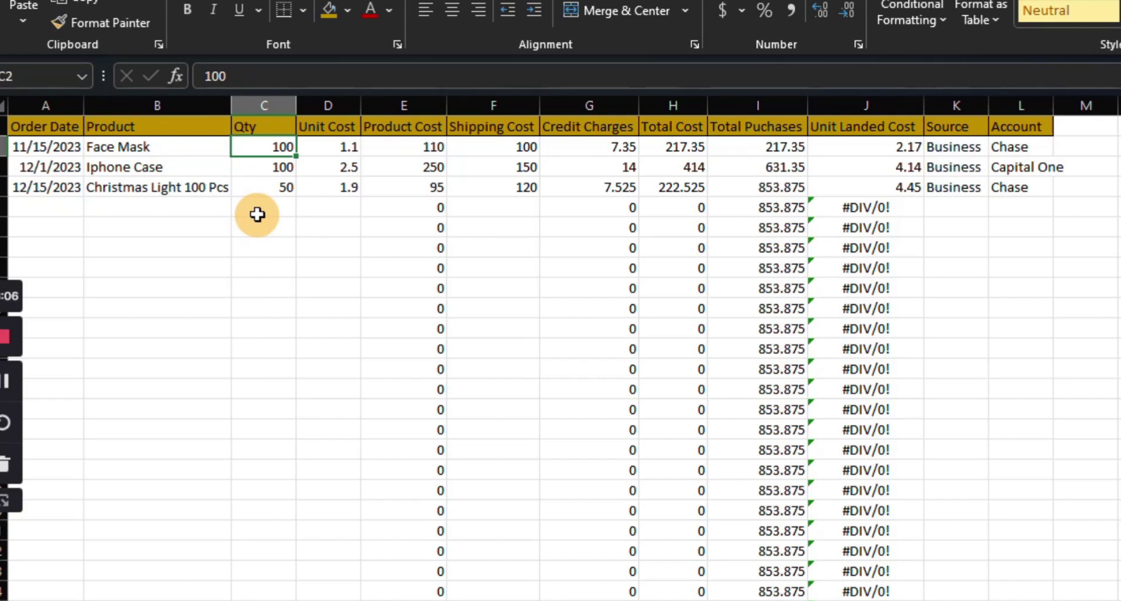
key(Right)
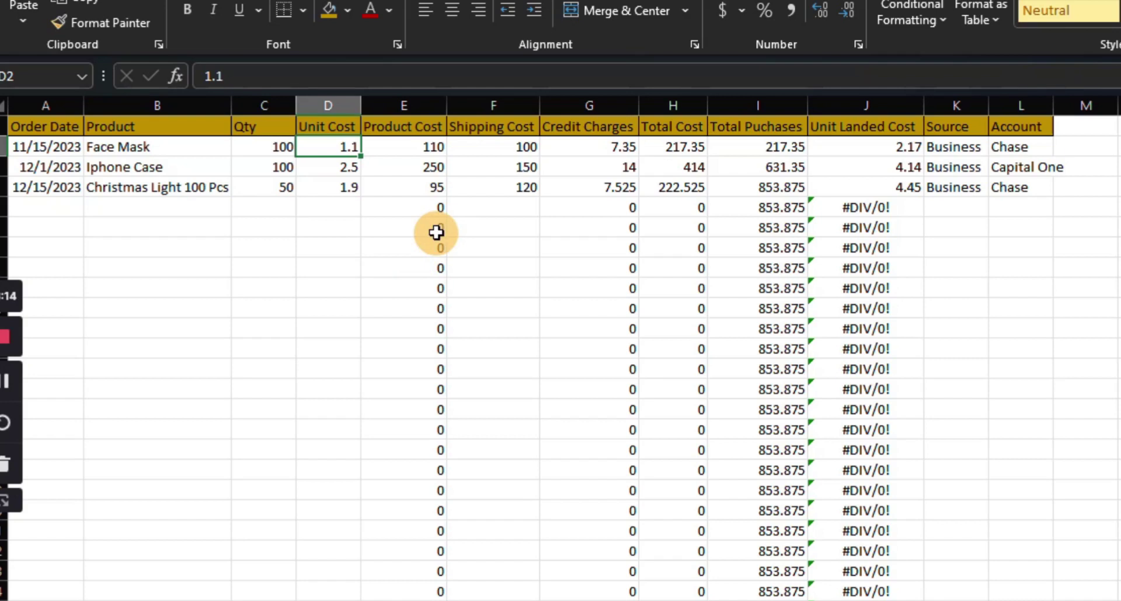
Inspect the Product Cost formula in E2 and its referenced cells, ending on the Shipping Cost cell F2
click(421, 149)
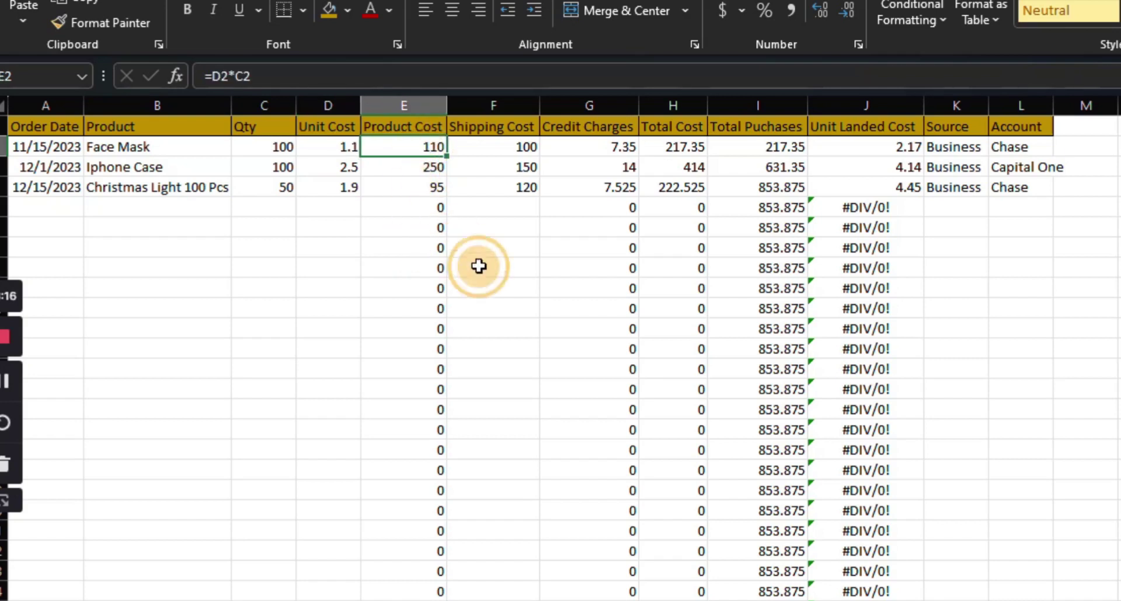
double_click(401, 147)
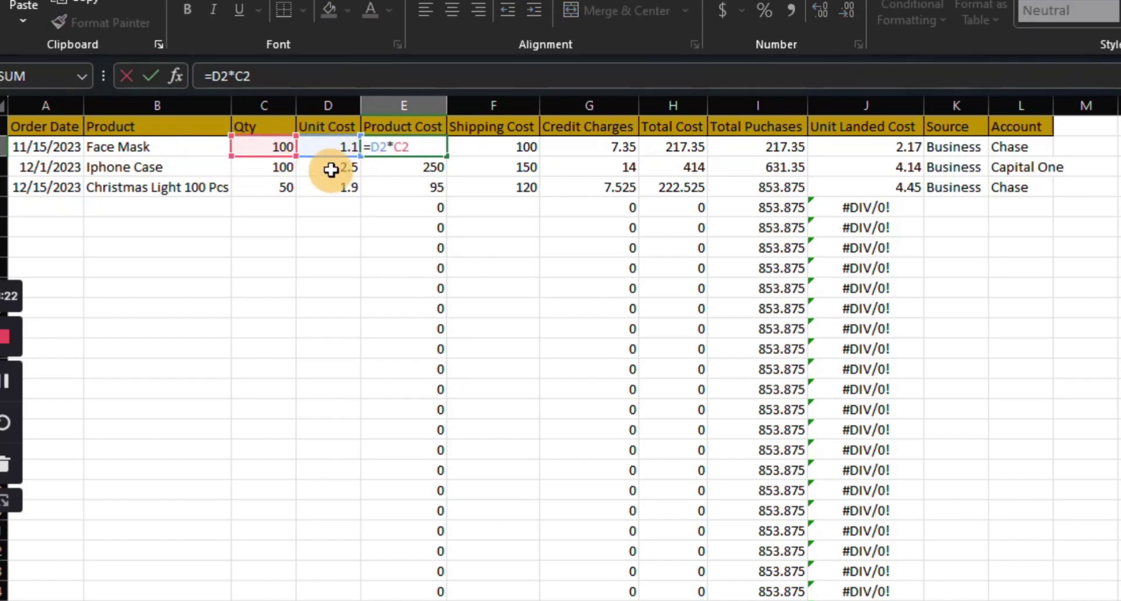
key(Return)
key(Up)
key(Right)
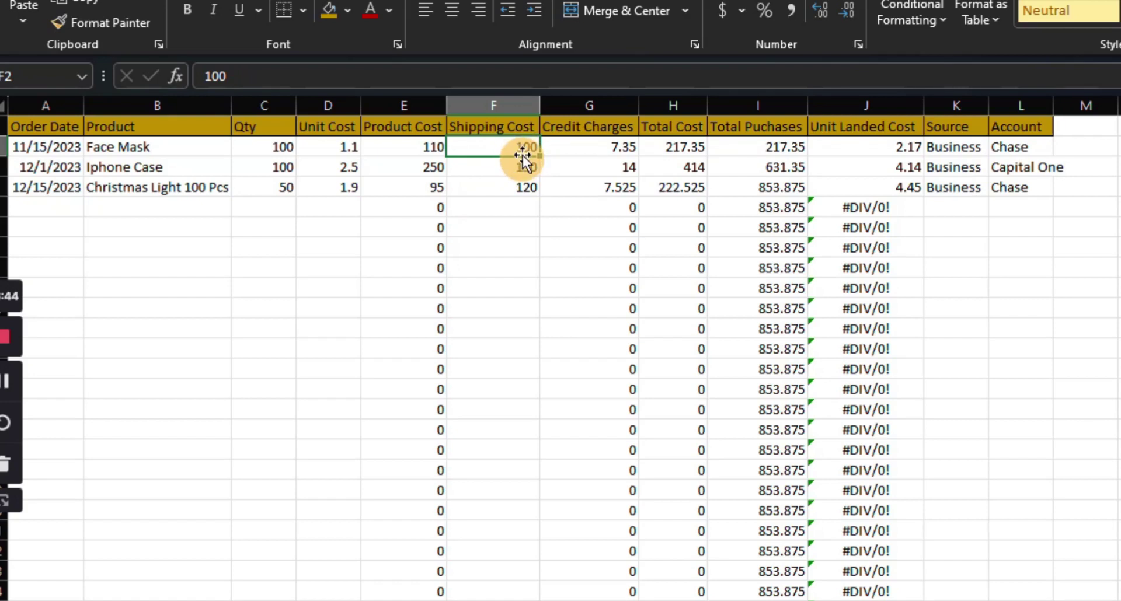
Inspect the Credit Charges formula in G2 and the Total Cost formula in H2, leaving both unedited
key(Right)
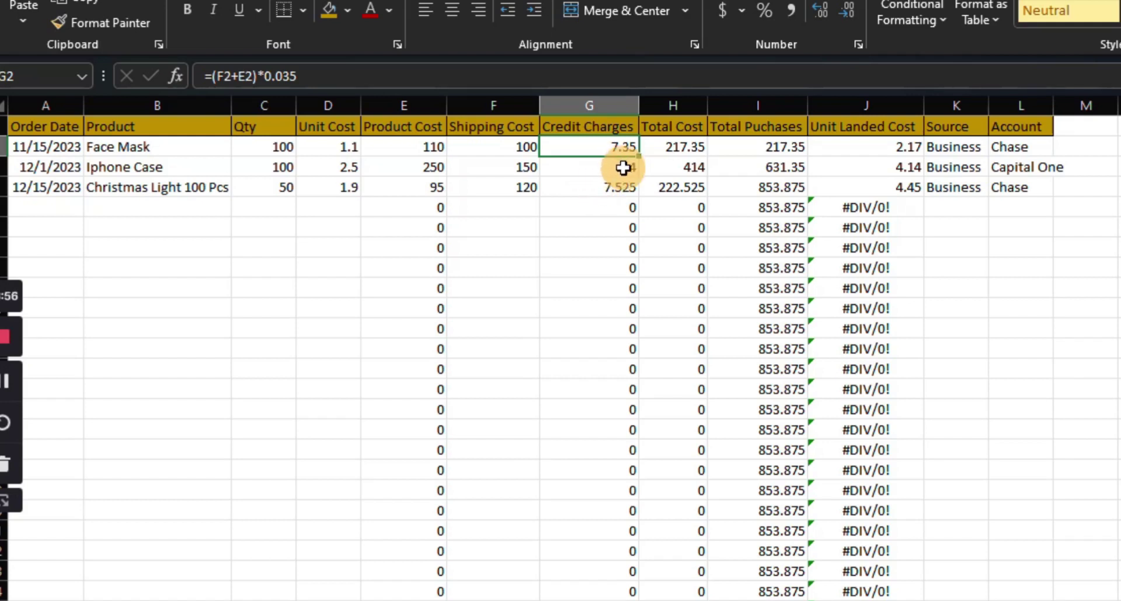
double_click(571, 147)
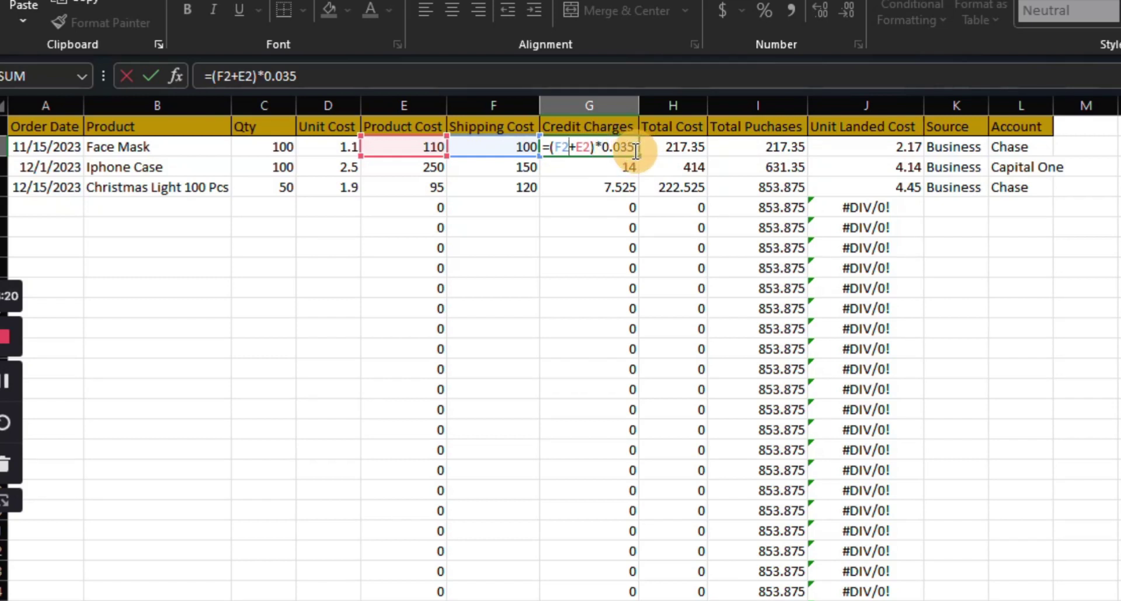
key(Escape)
click(659, 149)
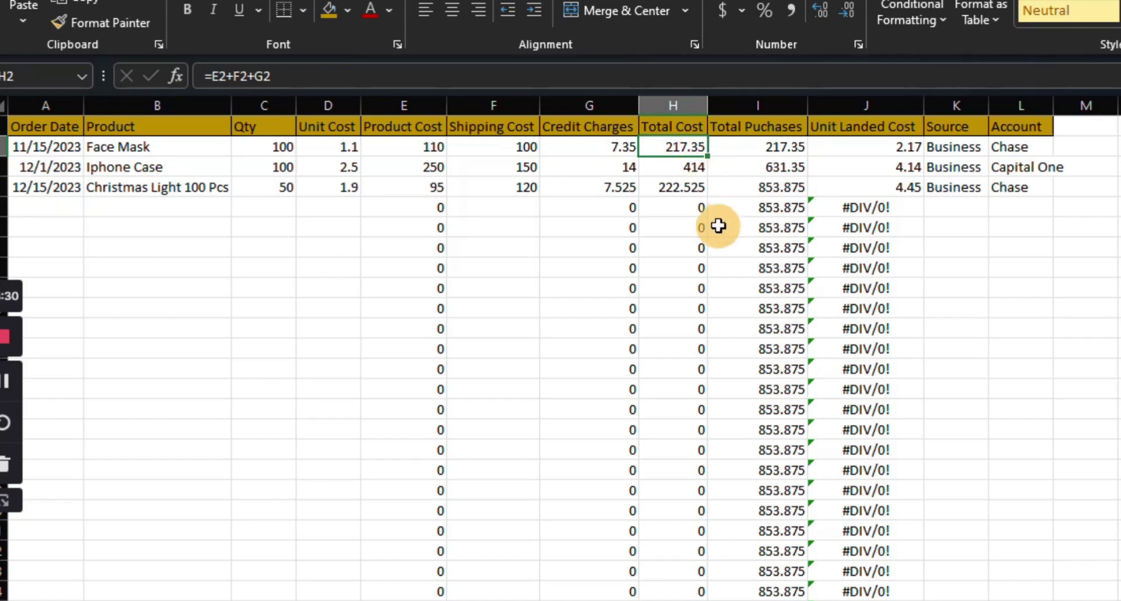
double_click(672, 148)
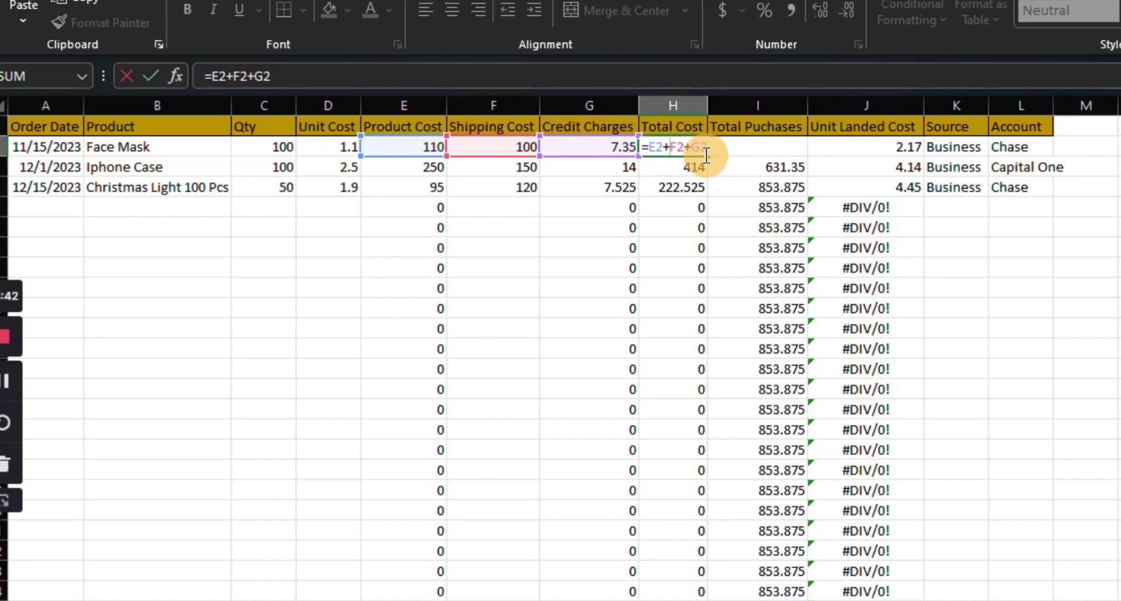
key(Return)
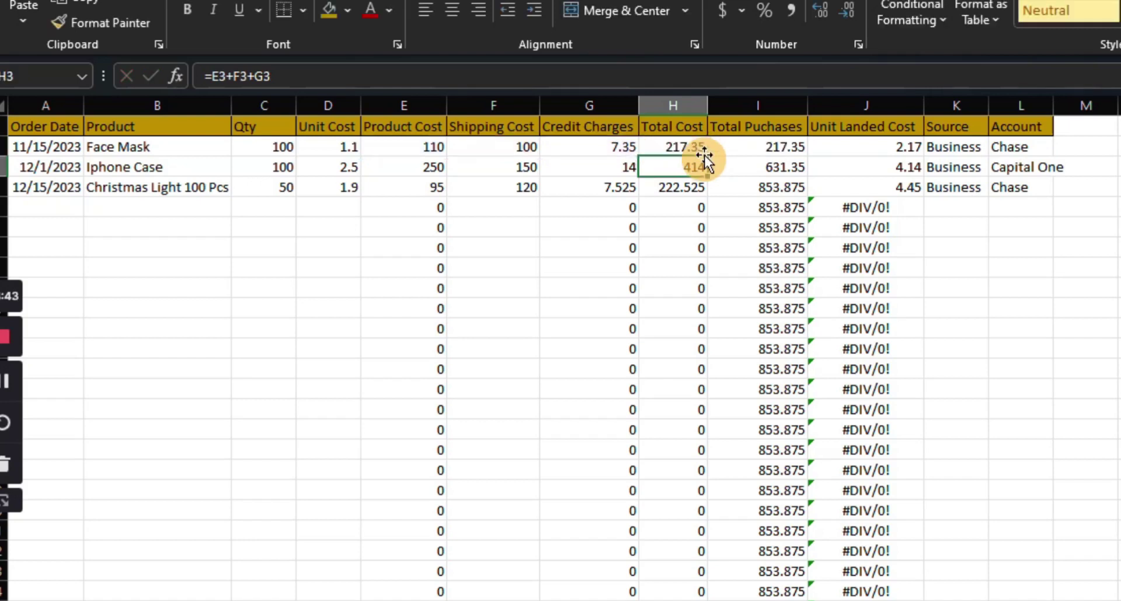
Inspect the cumulative purchases formulas in I2 and I3 to compare the first row with the running total
click(751, 144)
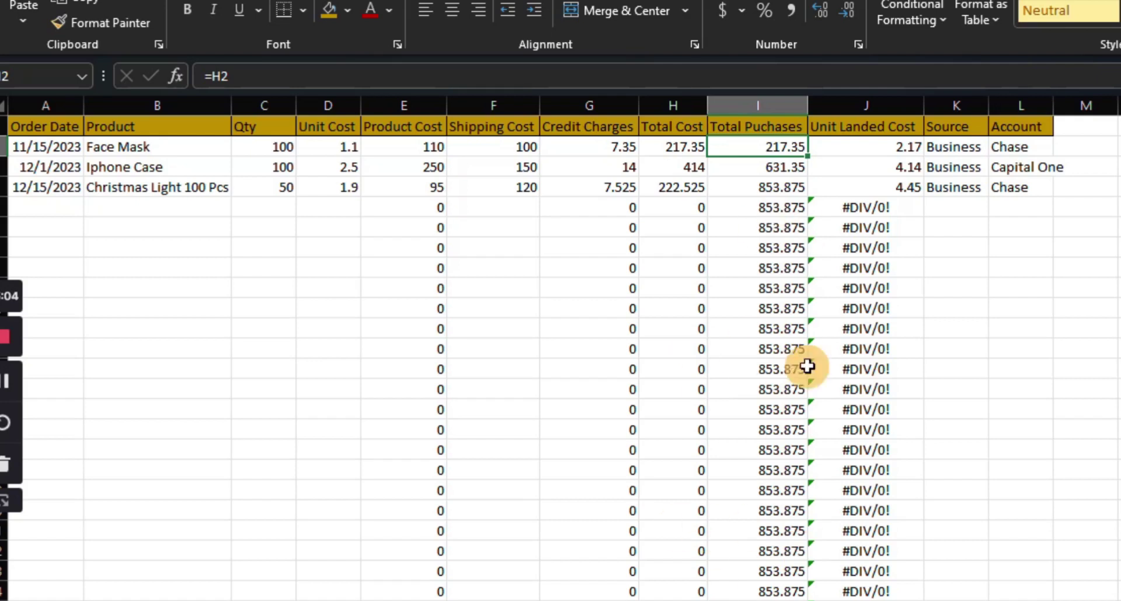
double_click(744, 146)
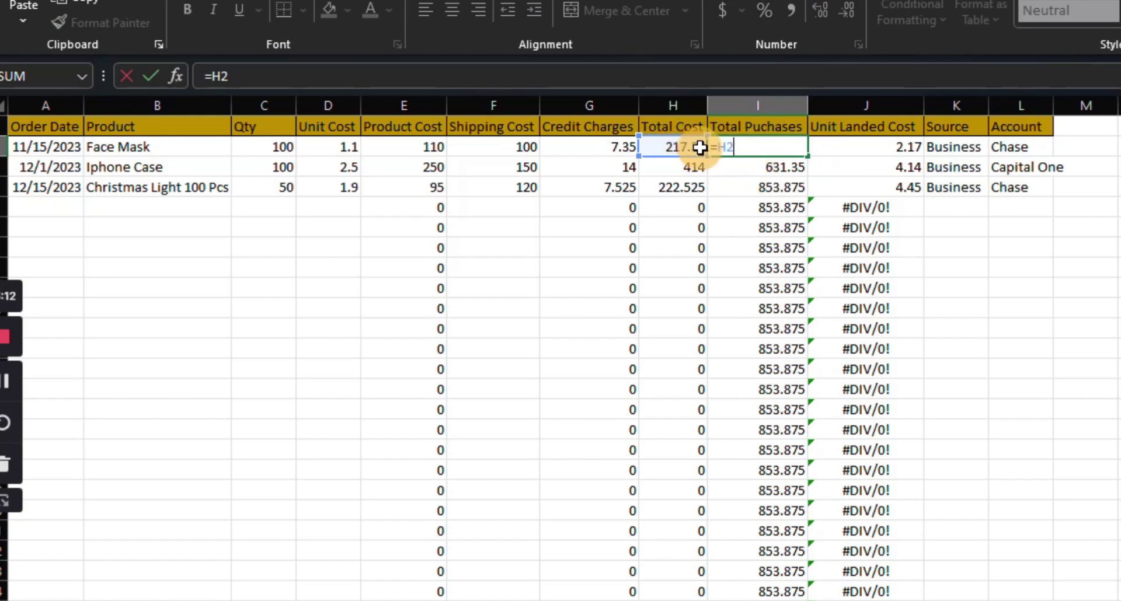
key(Return)
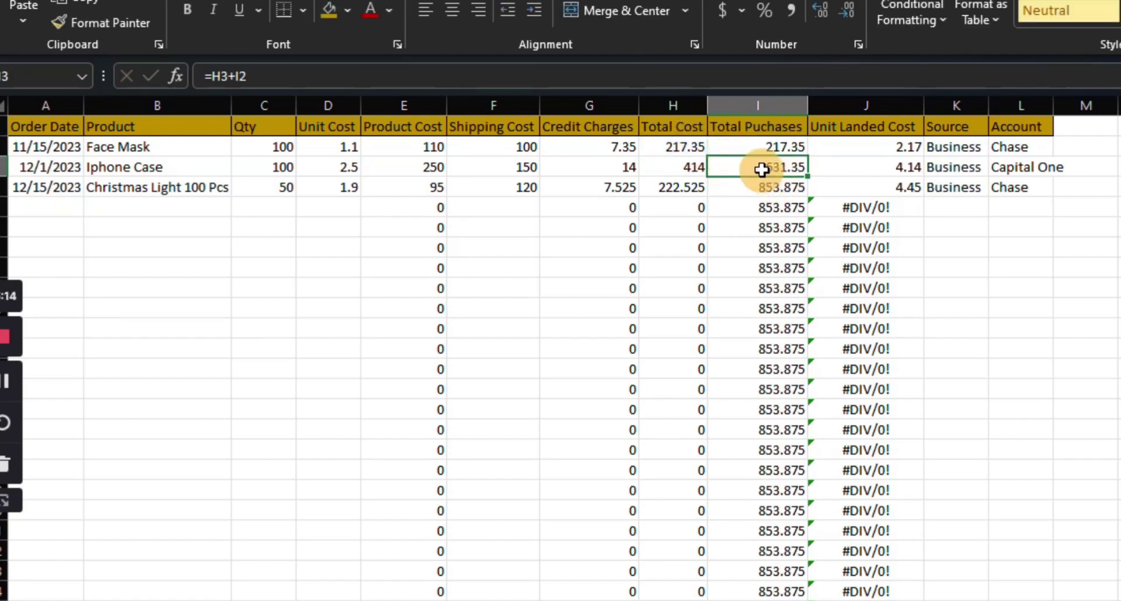
double_click(762, 169)
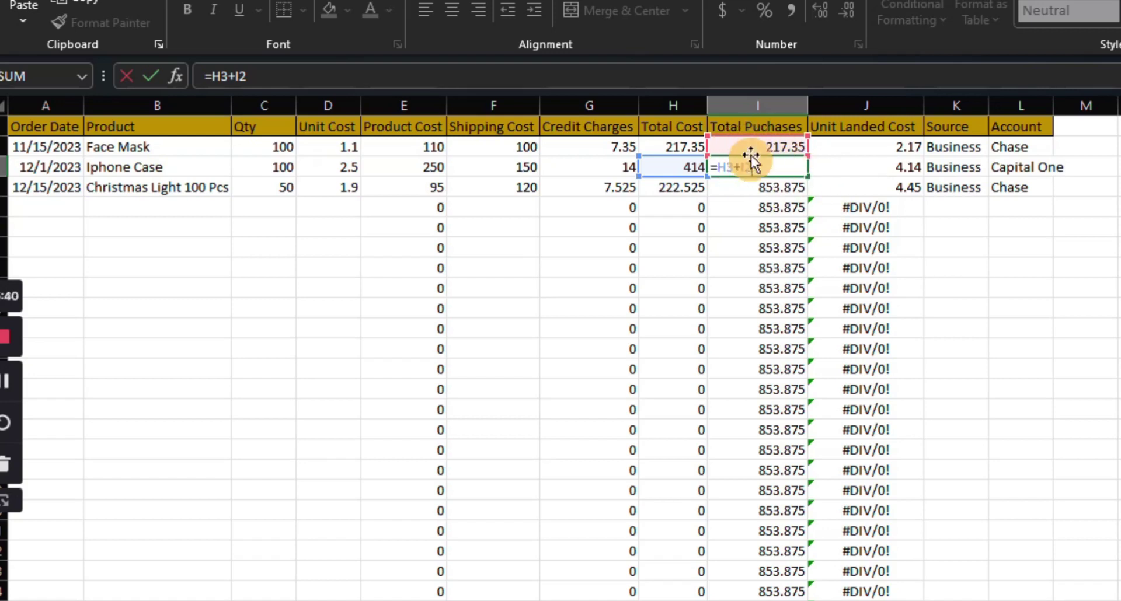
key(Return)
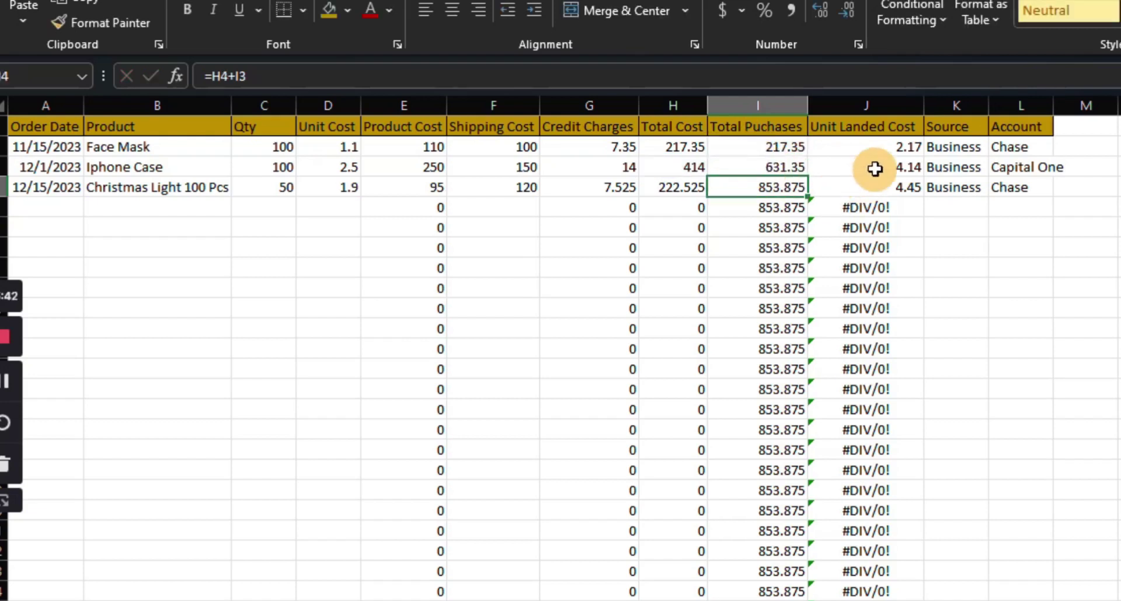
Inspect the Unit Landed Cost formula in J2, ending on the Face Mask purchase's Source cell K2
click(811, 145)
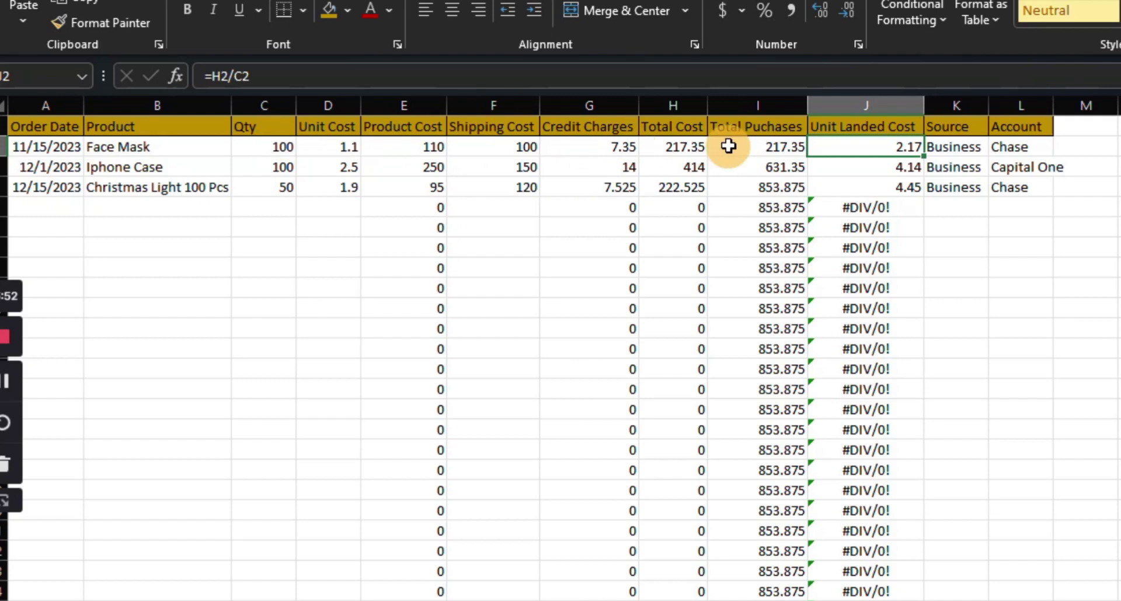
double_click(862, 145)
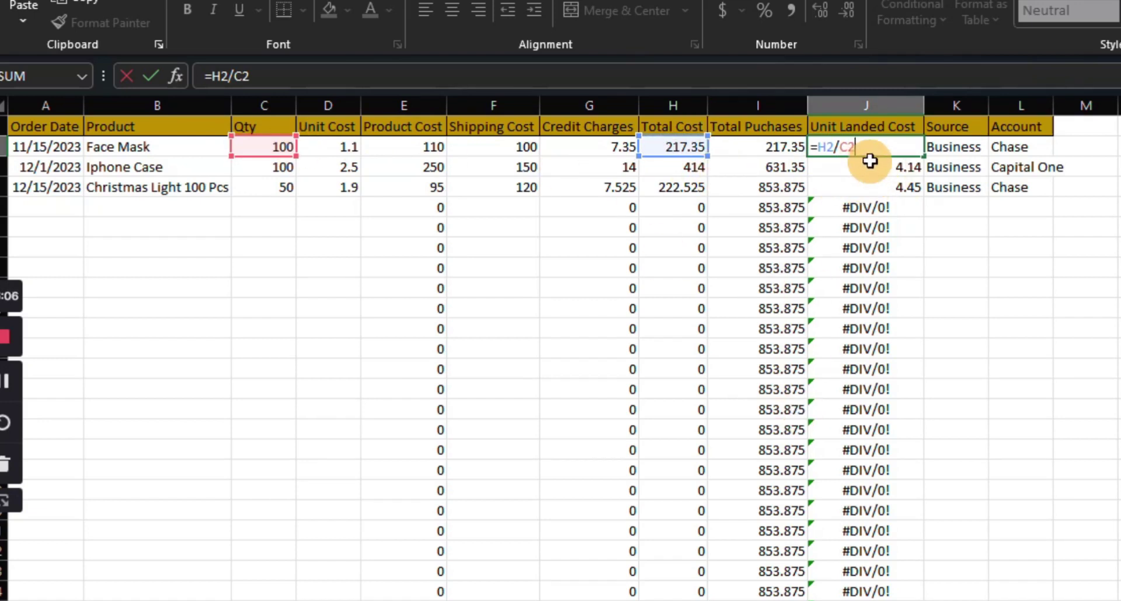
key(Return)
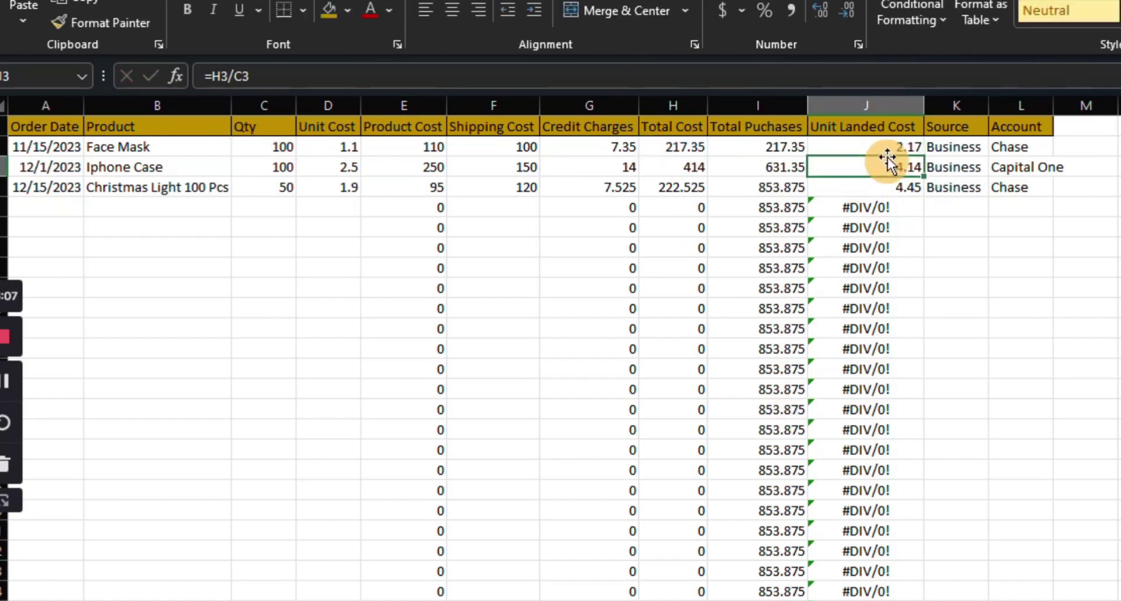
click(956, 151)
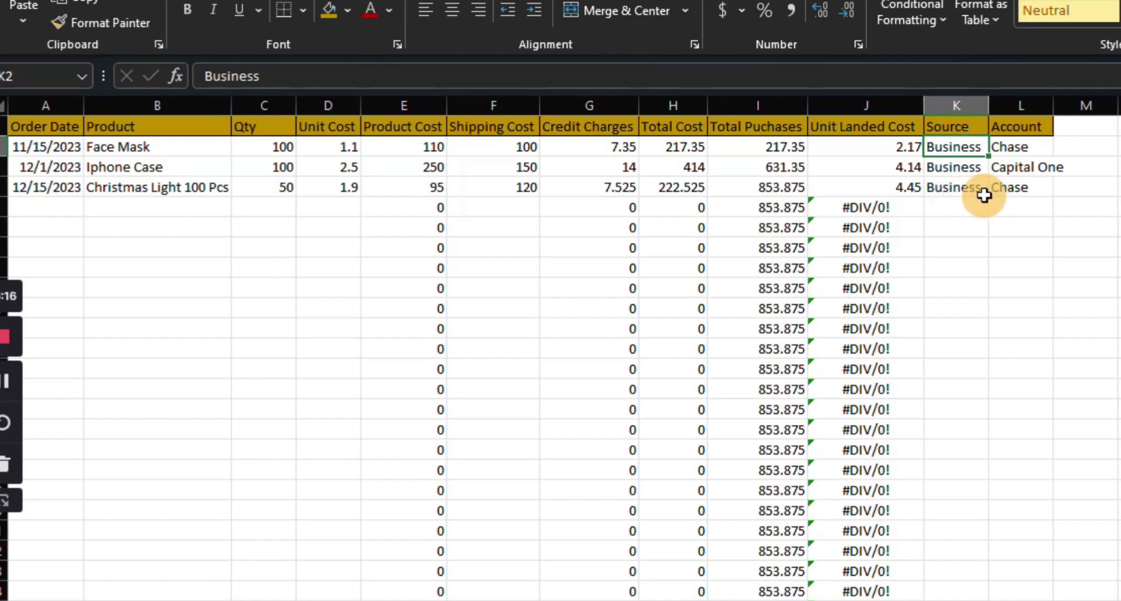
Inspect the Face Mask purchase's Account entry in L2
click(1026, 146)
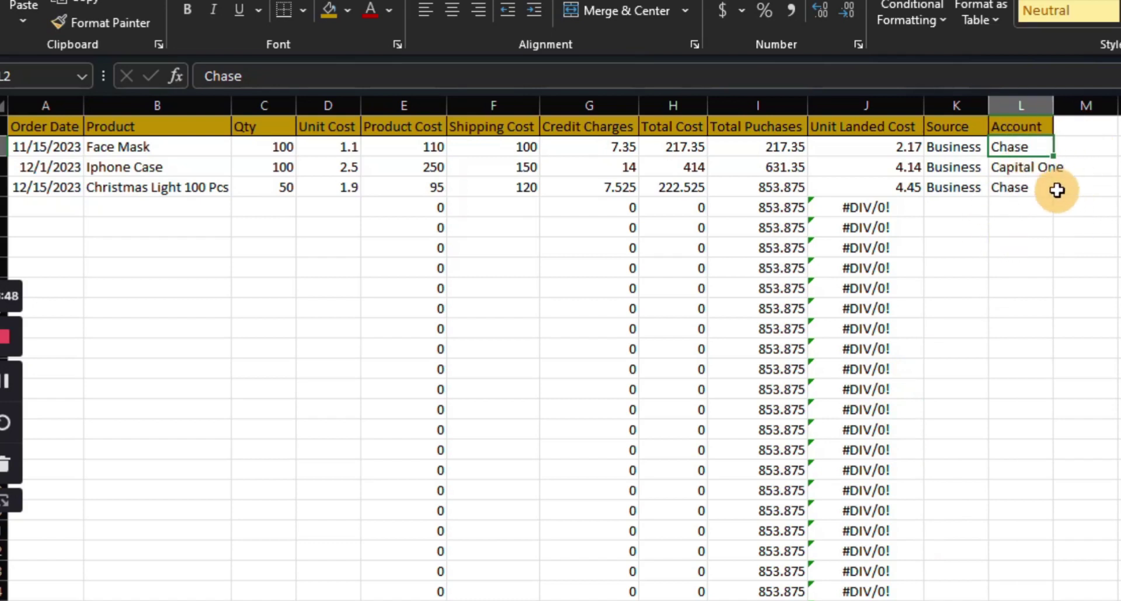
click(937, 297)
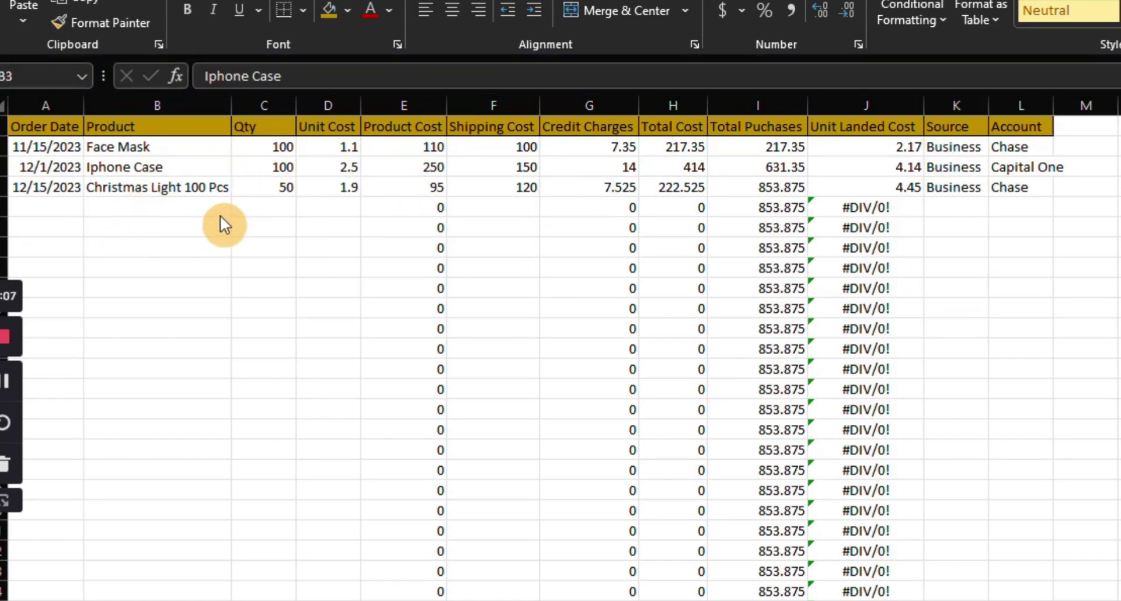
Start a new purchase in row 5 with order date 12/17/2023 and product Watch
click(36, 209)
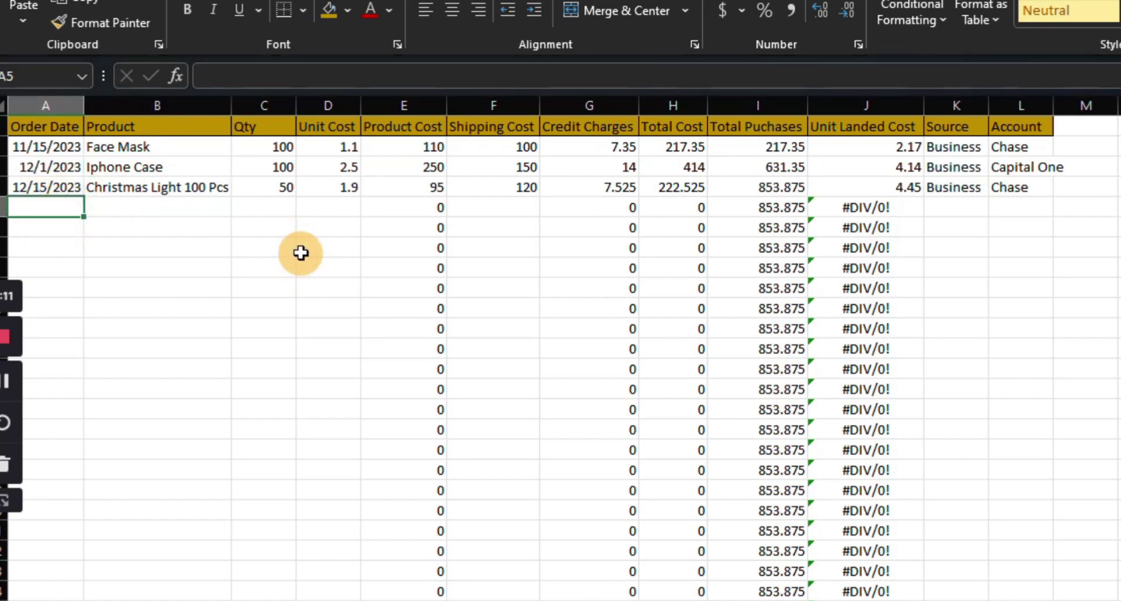
text(12/)
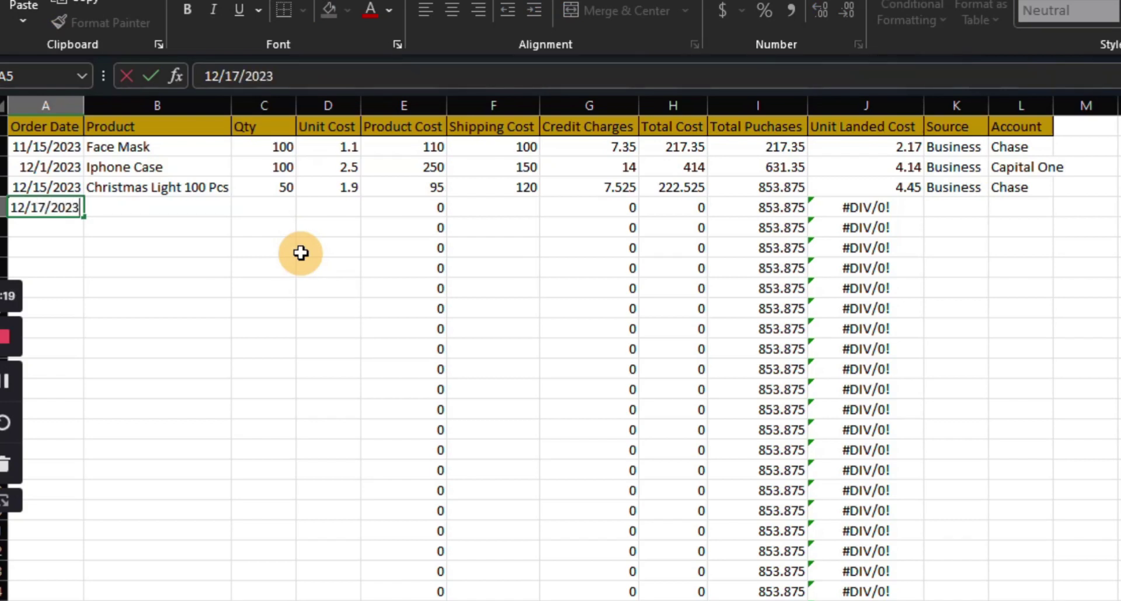
text(17/2023)
key(Tab)
text(W)
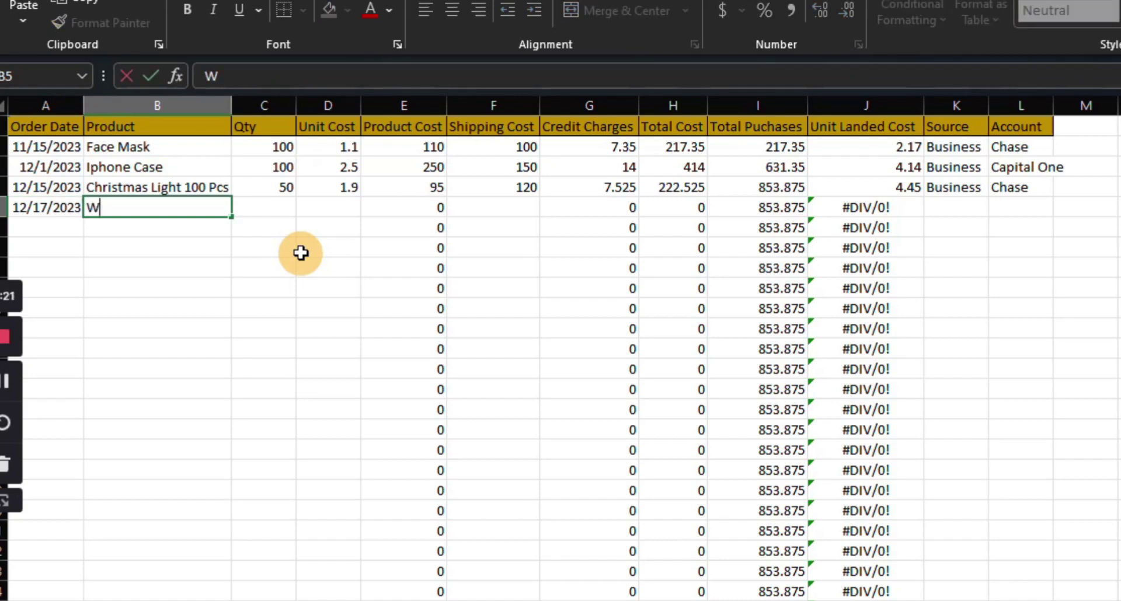
key(Tab)
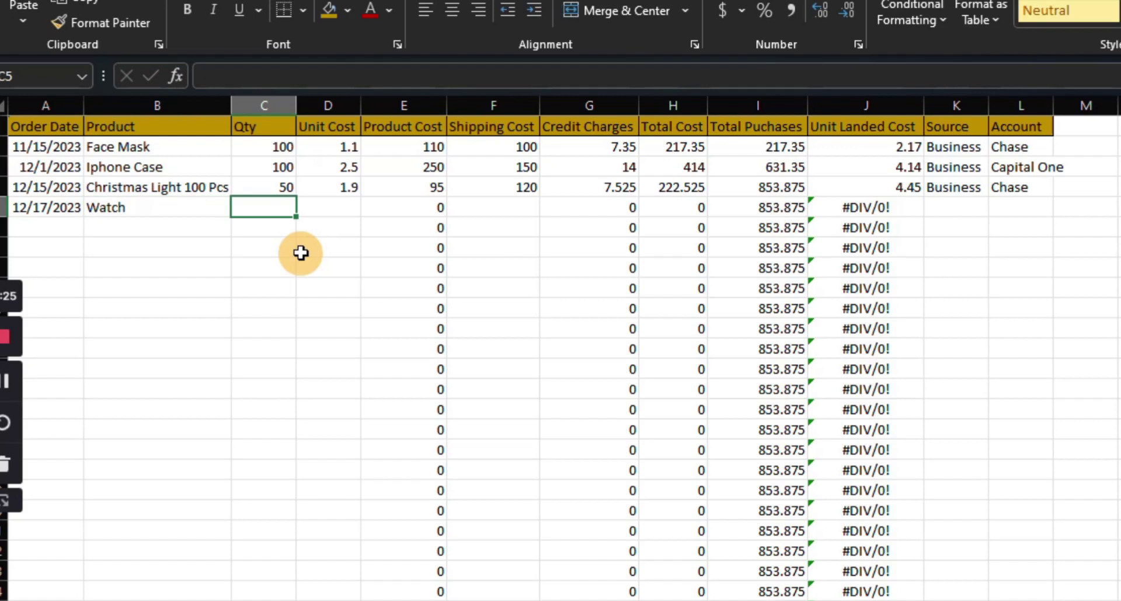
Enter a quantity of 50, a unit cost of 9.99 and a shipping cost of 250 for the Watch purchase
text(50)
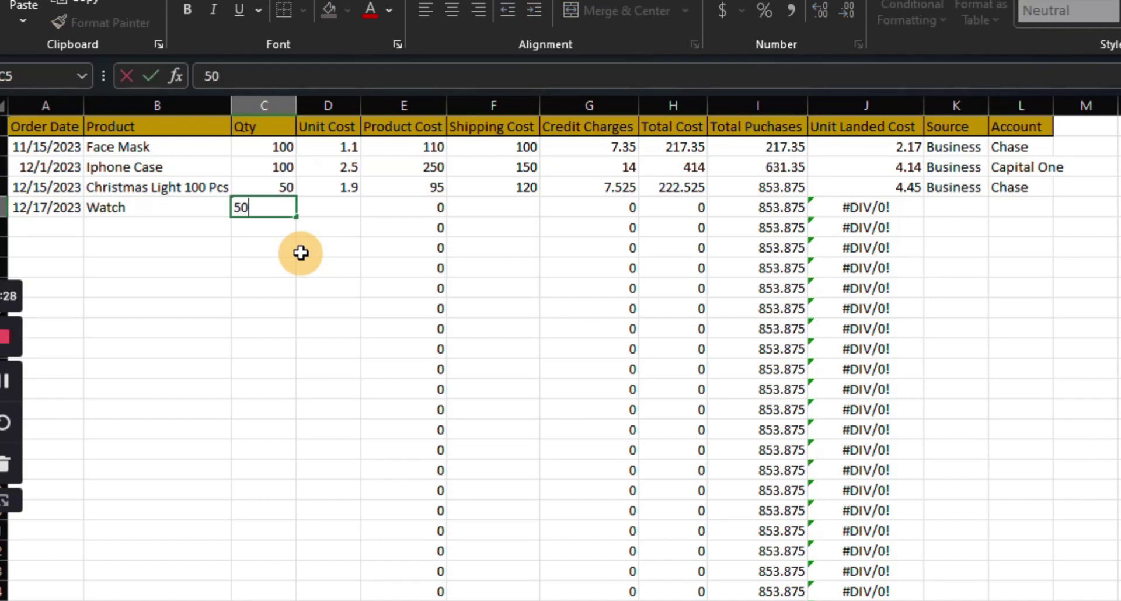
key(Tab)
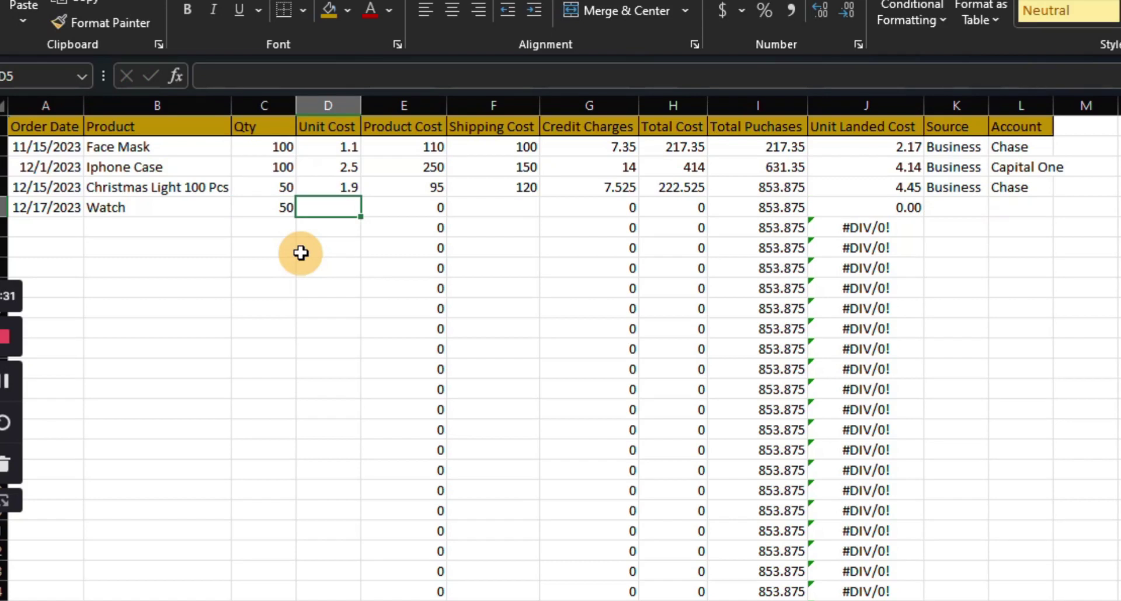
text(9)
key(Tab)
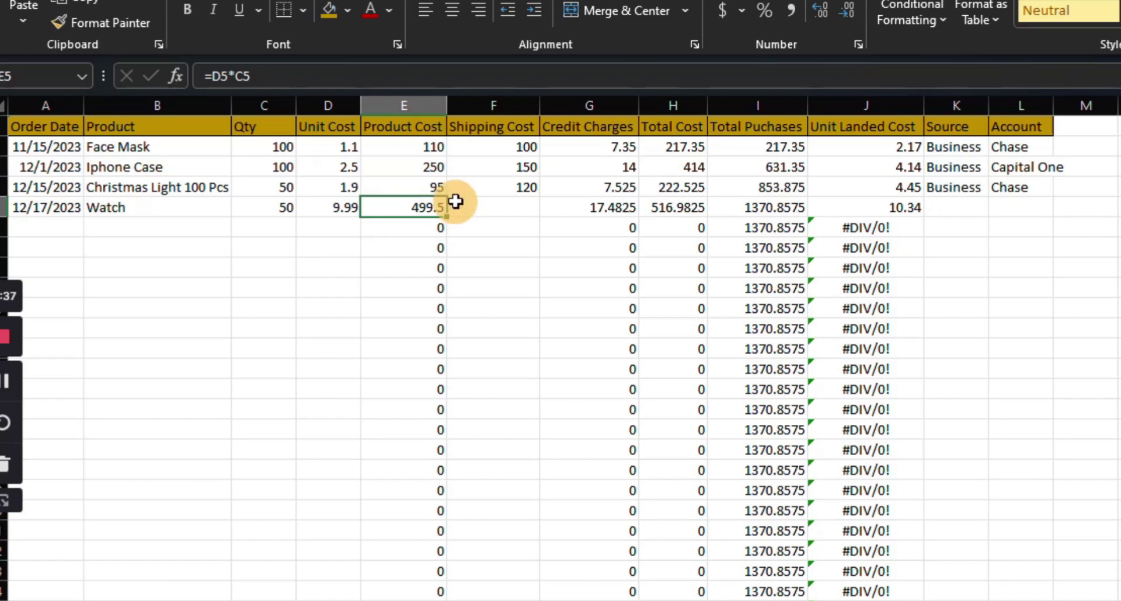
click(488, 209)
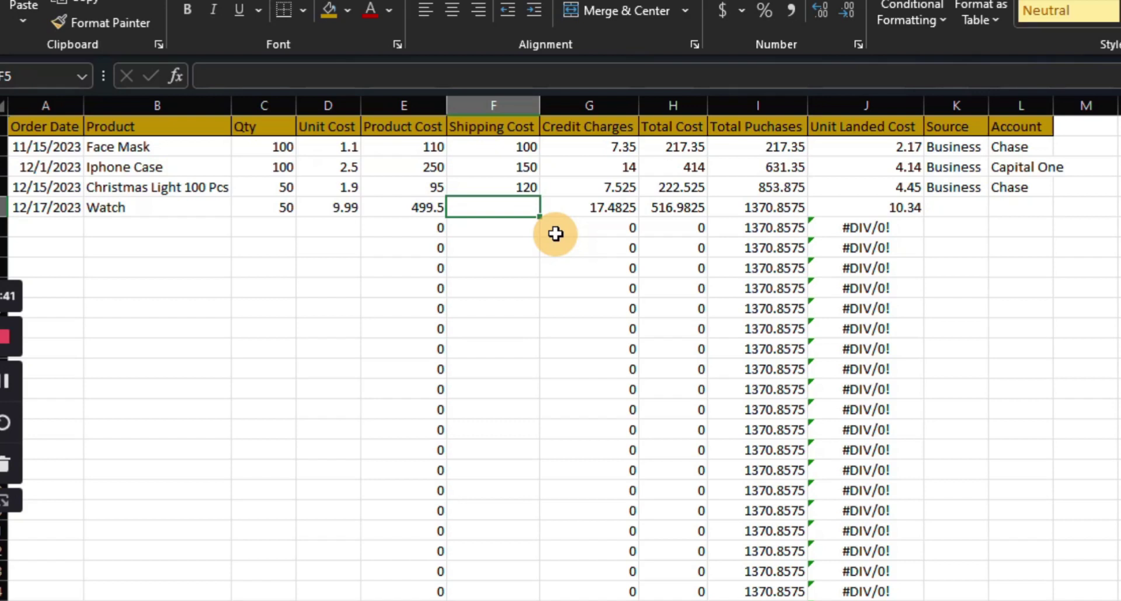
text(250)
key(Tab)
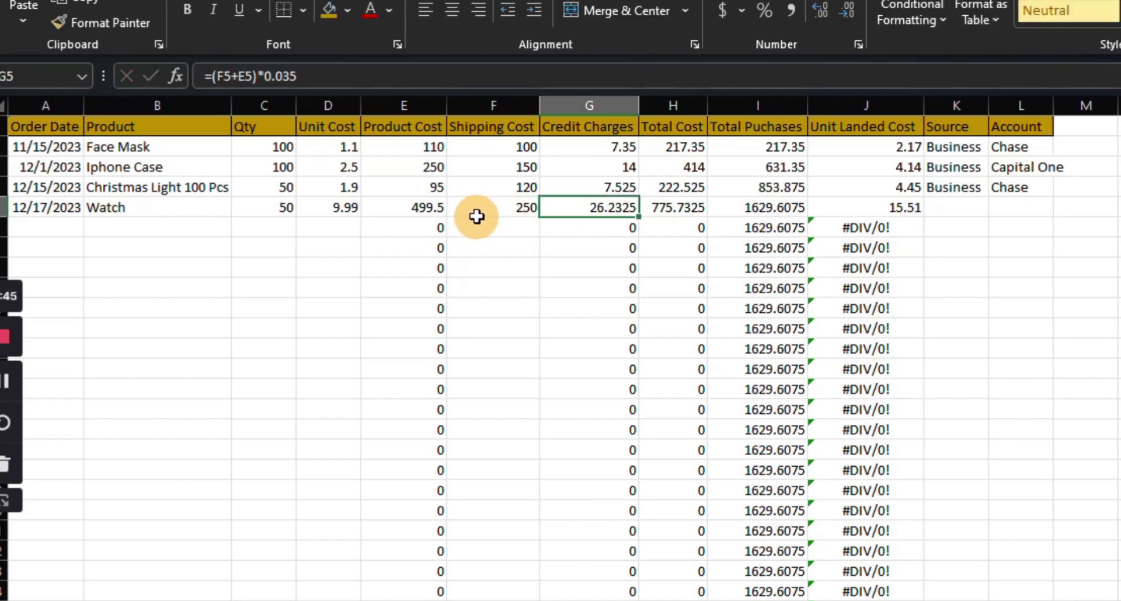
Examine the Watch row's quantity, shipping cost, and formulas for credit charges, total cost, total purchases and unit landed cost
click(274, 210)
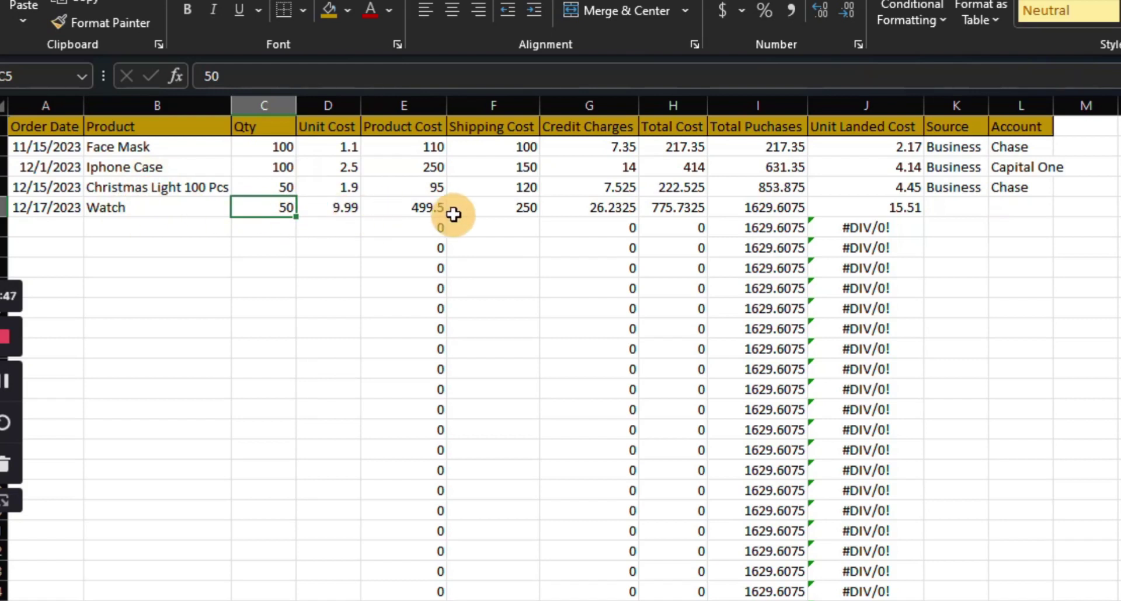
click(490, 213)
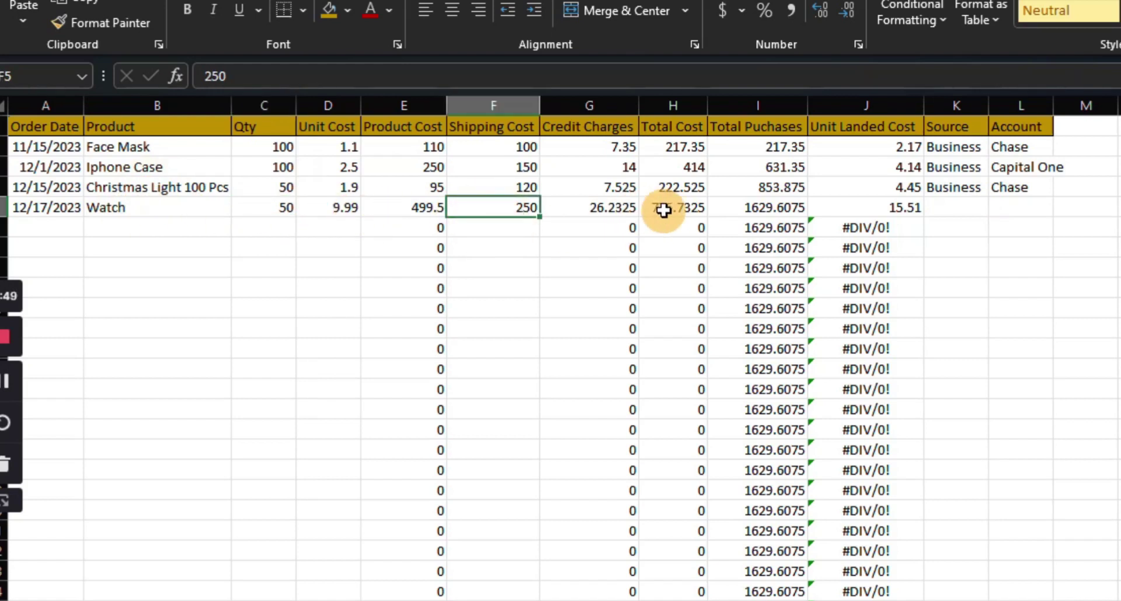
click(590, 209)
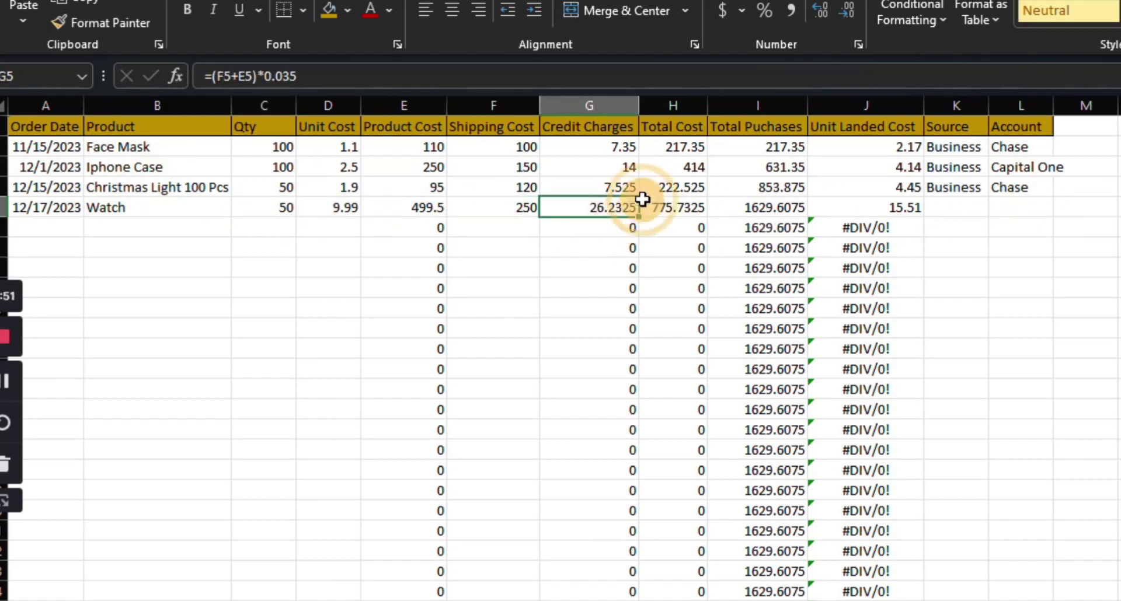
click(657, 212)
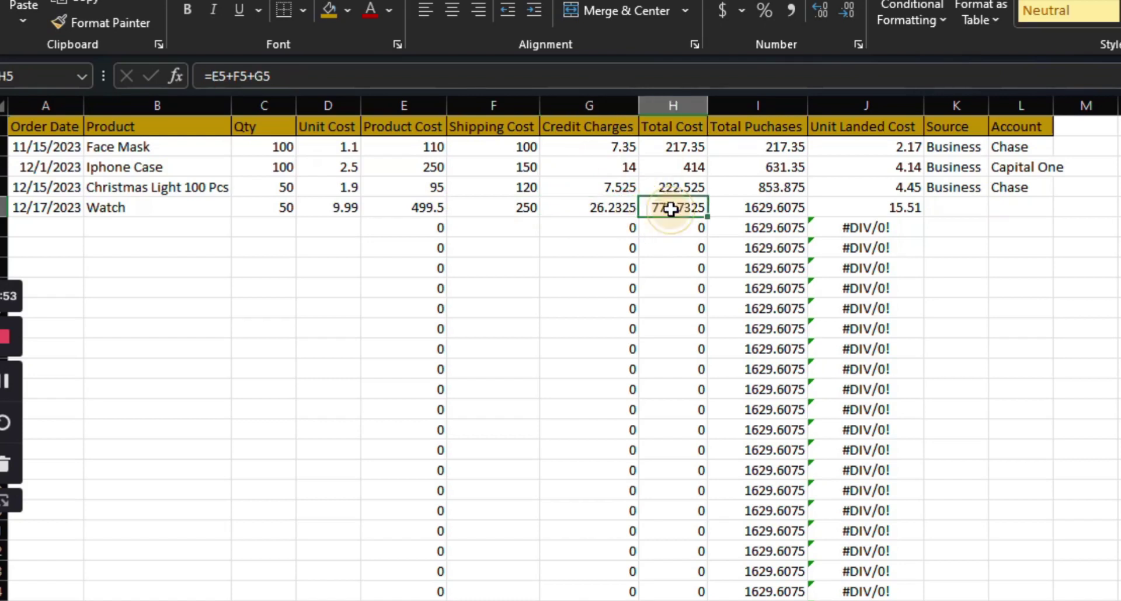
click(753, 213)
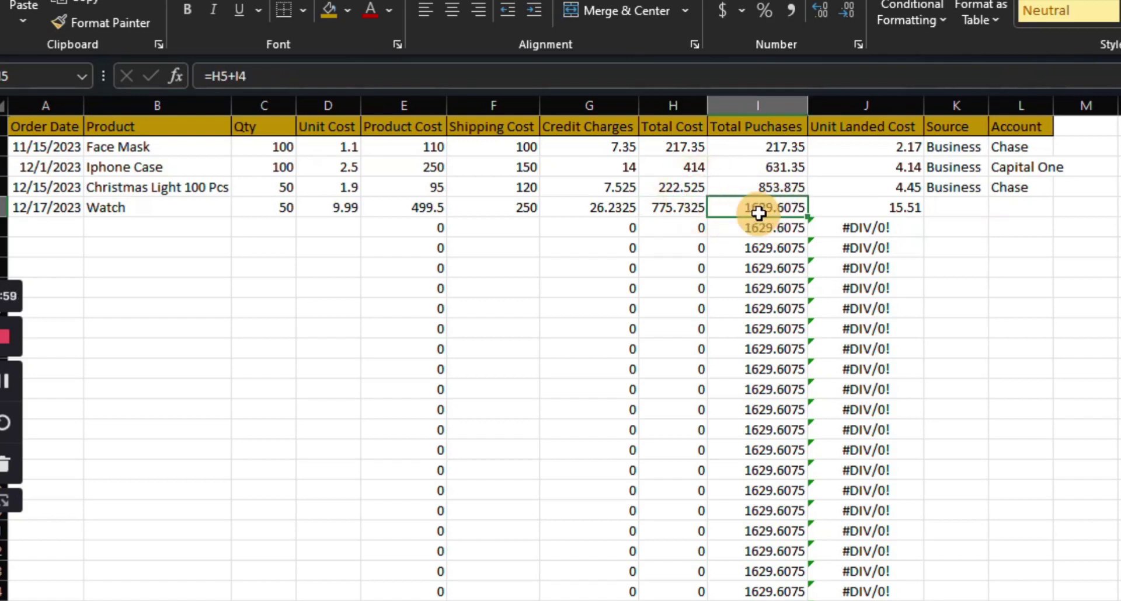
click(672, 207)
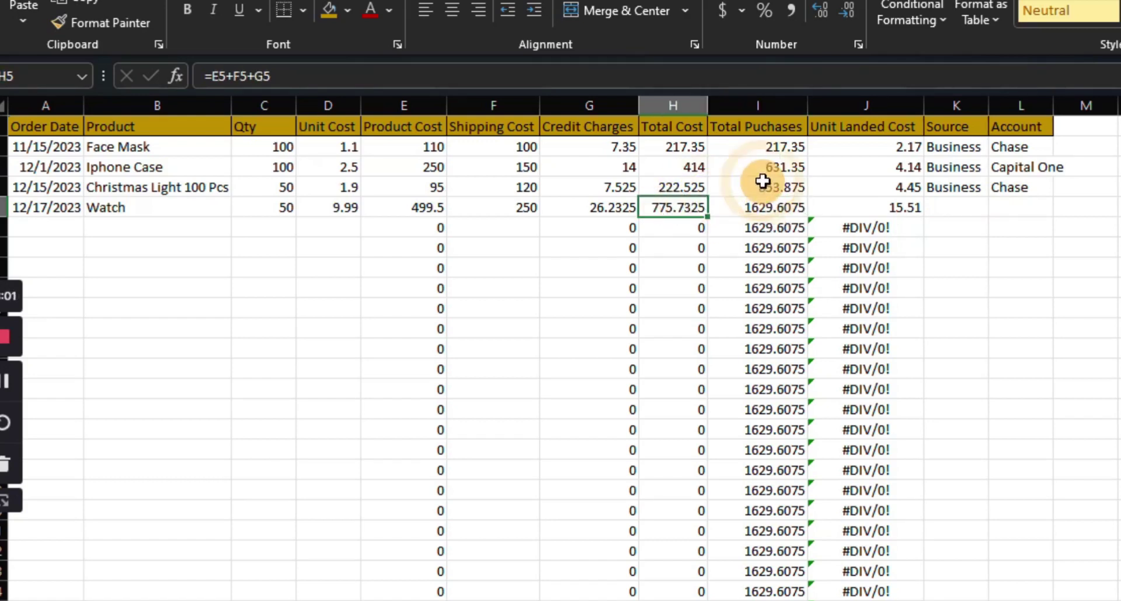
click(773, 209)
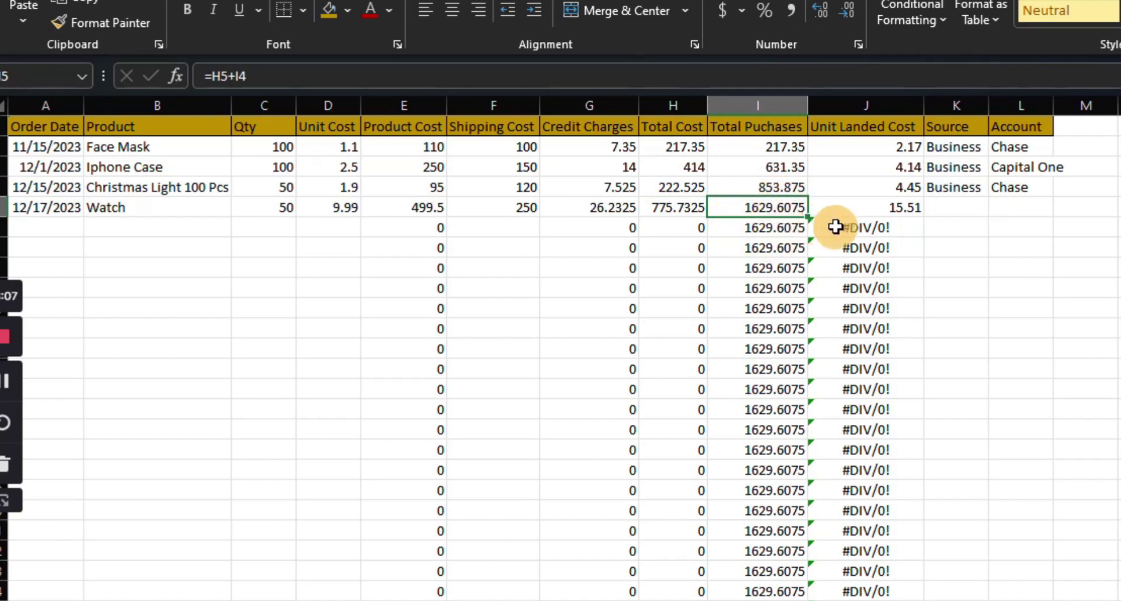
click(843, 208)
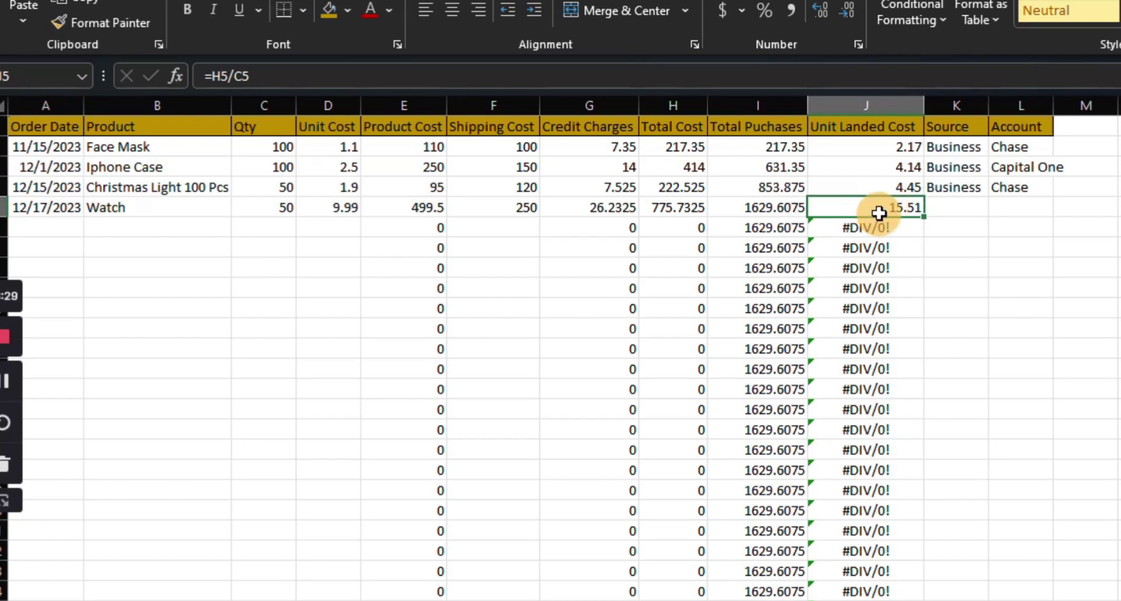
Set the Watch purchase's Source to Business and its Account to Capital One
click(975, 218)
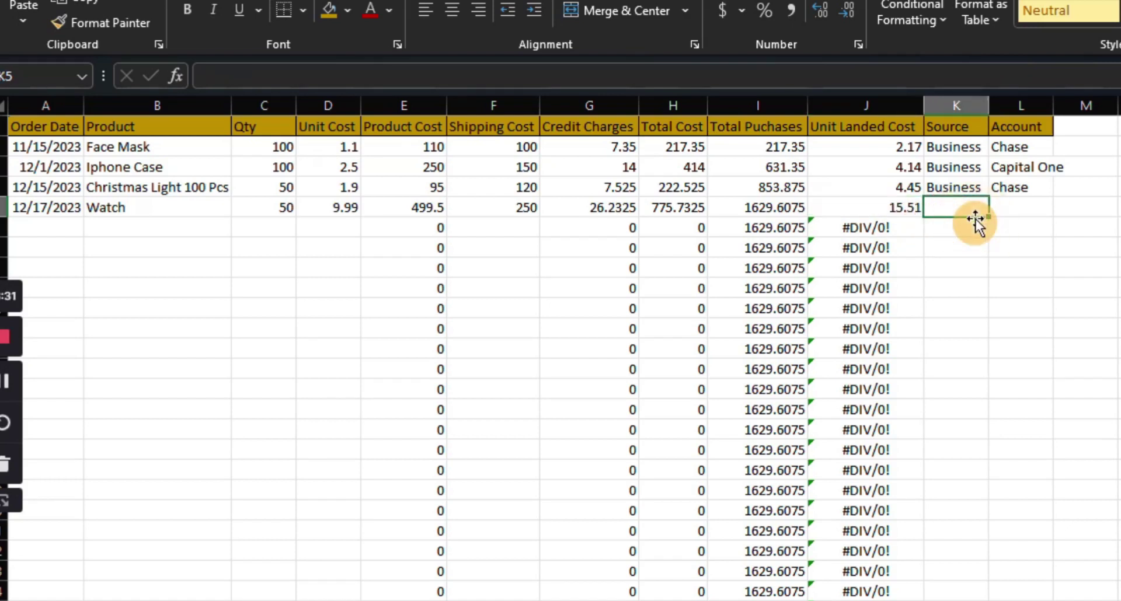
text(Business)
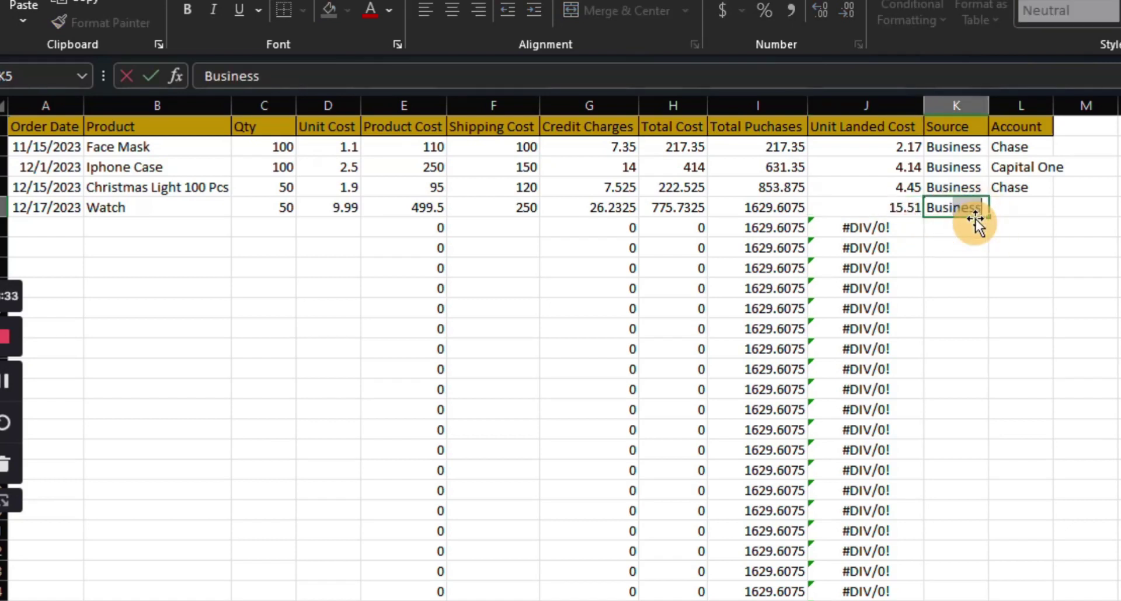
key(Tab)
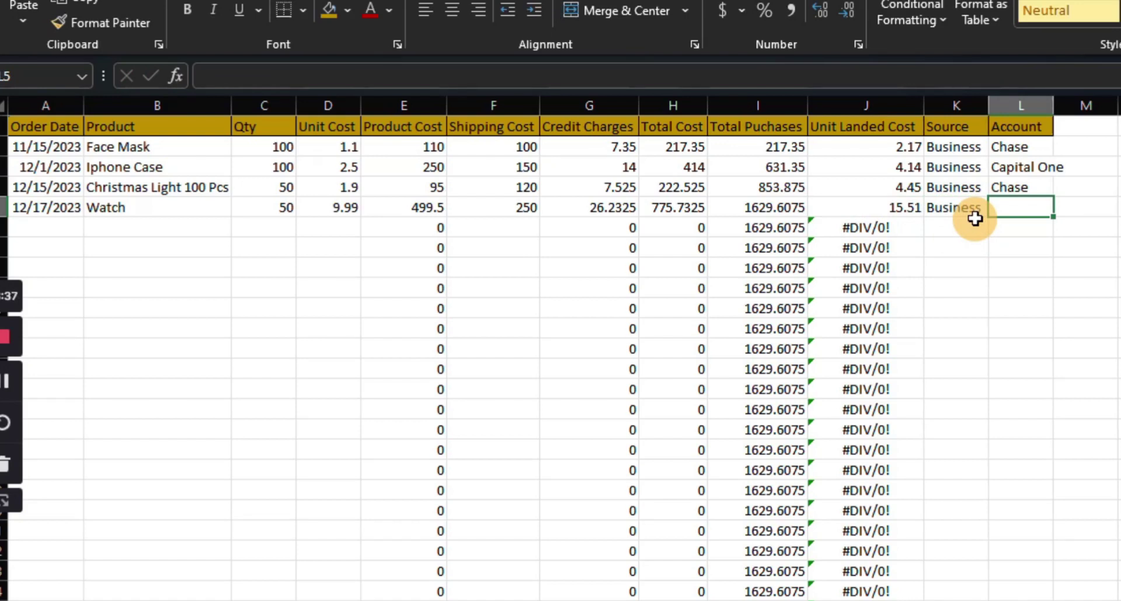
text(Capital One)
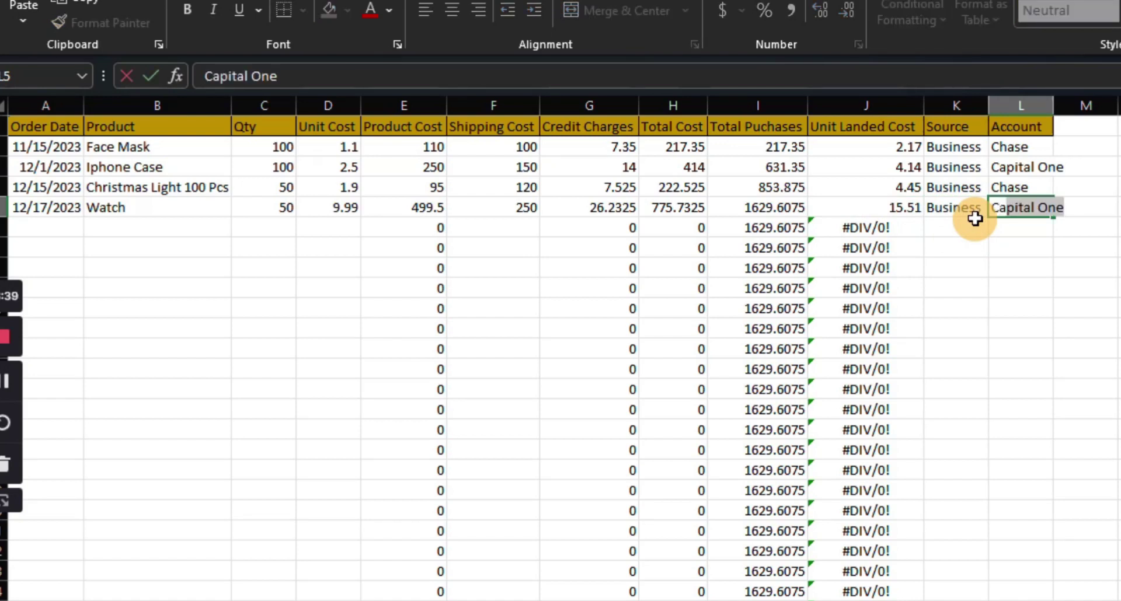
key(Return)
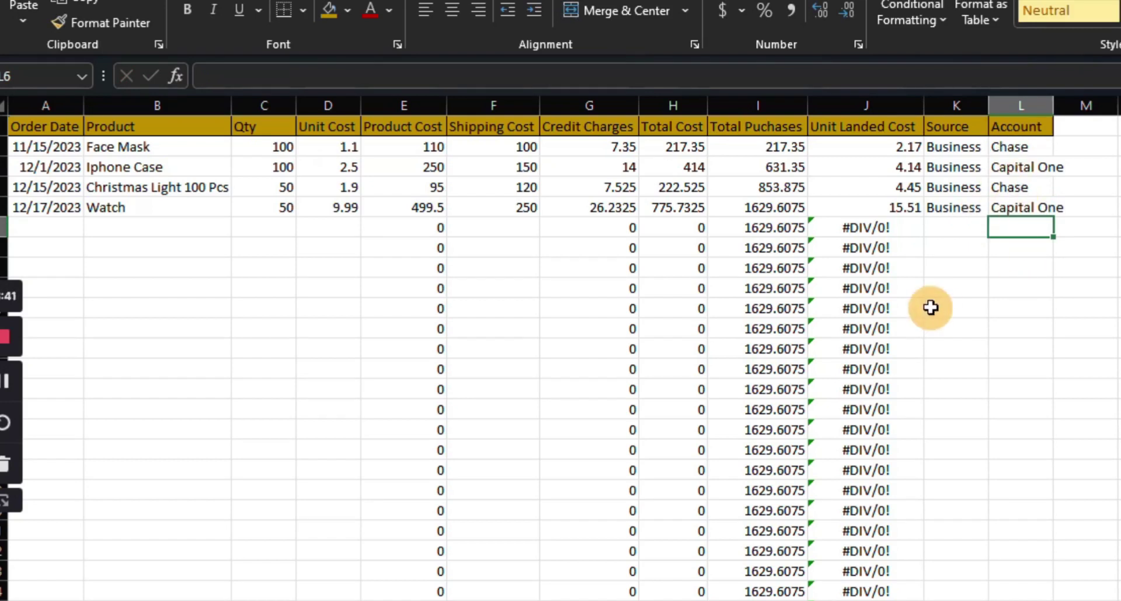